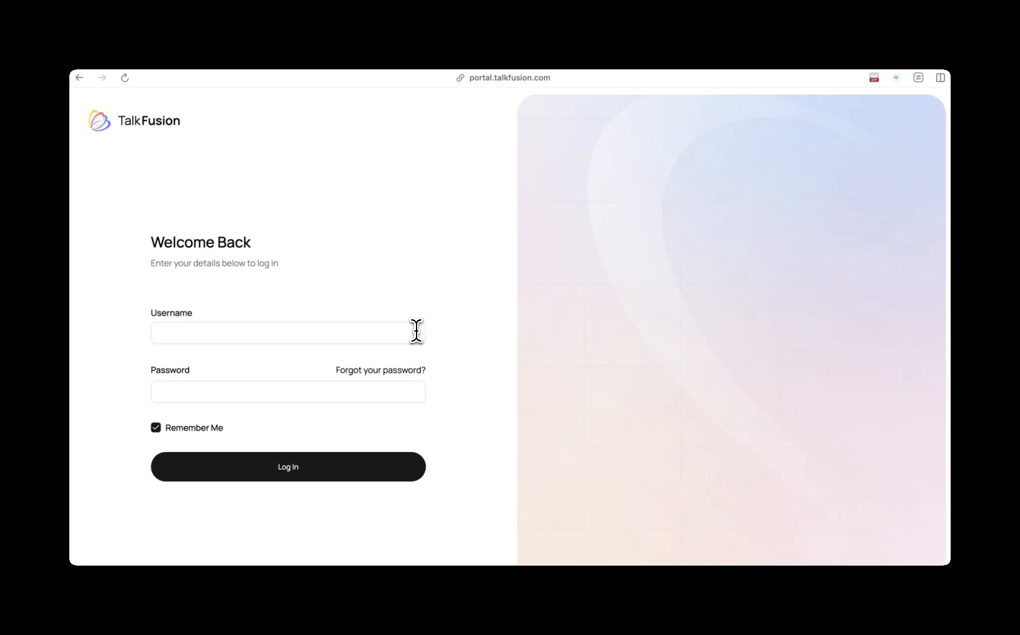
- Log in to the portal using the saved account credentials
{"action": "left_click", "coordinate": [416, 331]}
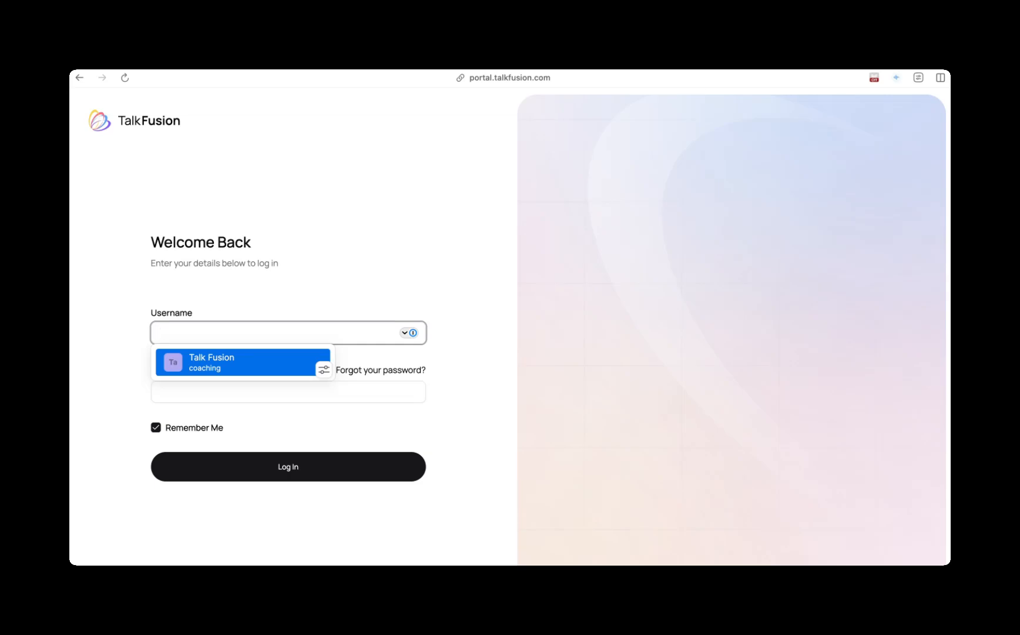
{"action": "key", "text": "Return"}
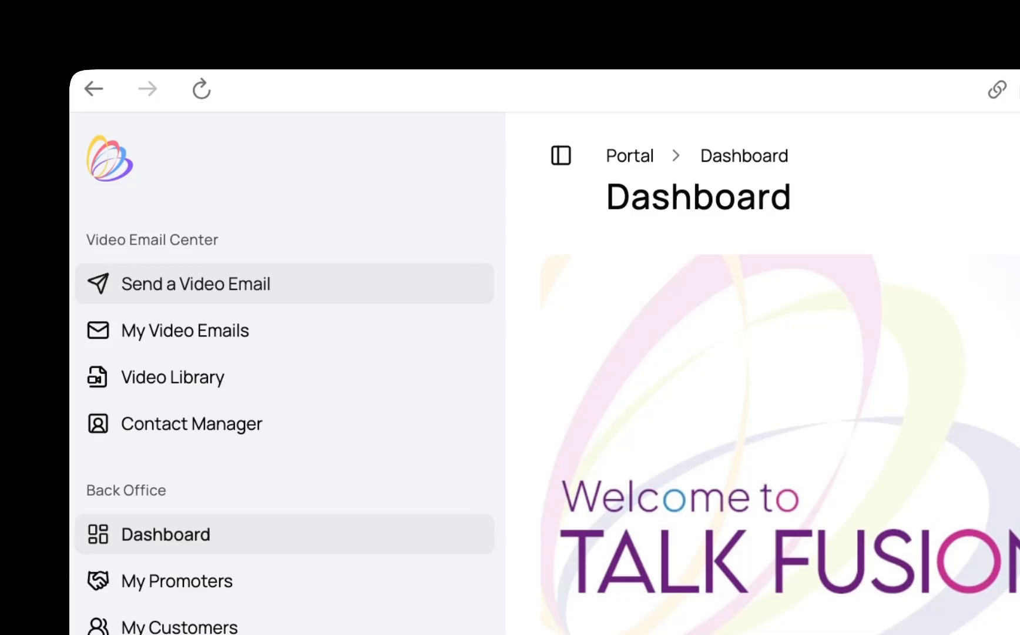
- Open Send a Video Email and filter the templates by the Talk Fusion Product category
{"action": "left_click", "coordinate": [196, 284]}
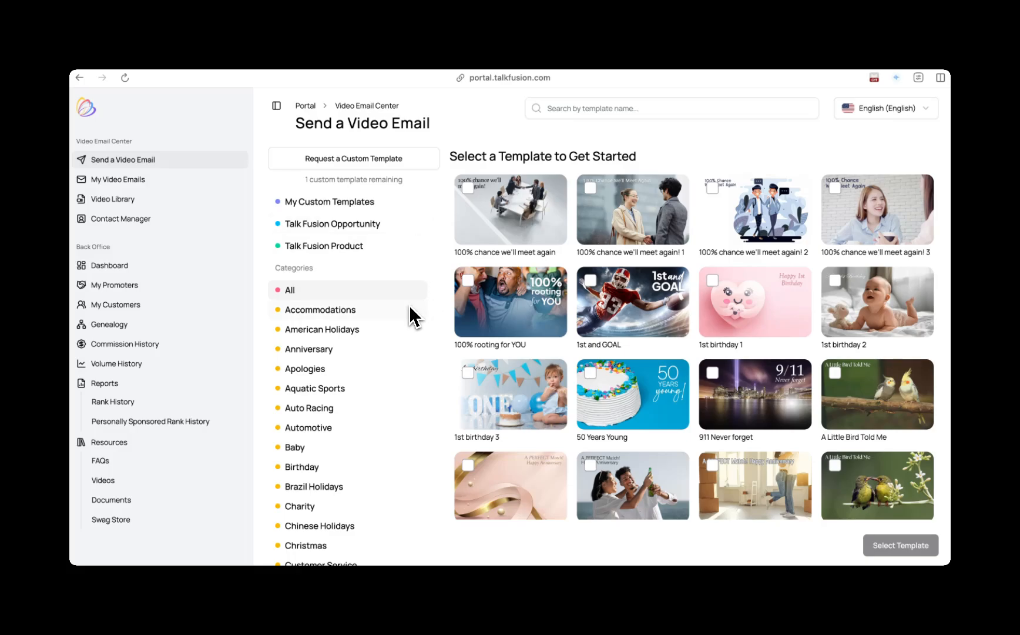
{"action": "scroll", "coordinate": [409, 305], "scroll_direction": "down", "scroll_amount": 8}
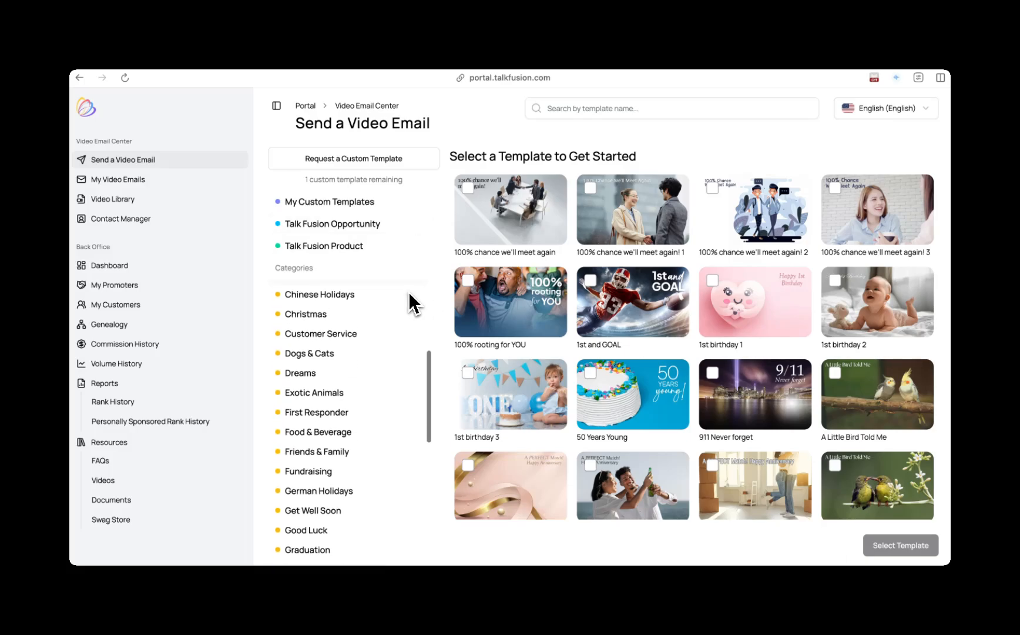
{"action": "scroll", "coordinate": [409, 294], "scroll_direction": "down", "scroll_amount": 4}
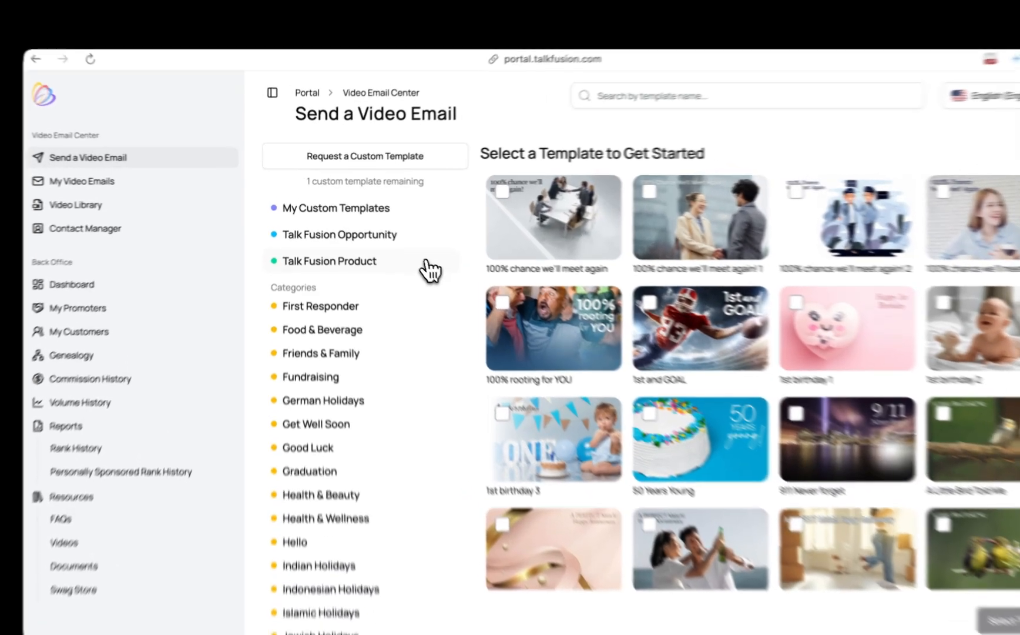
{"action": "left_click", "coordinate": [406, 252]}
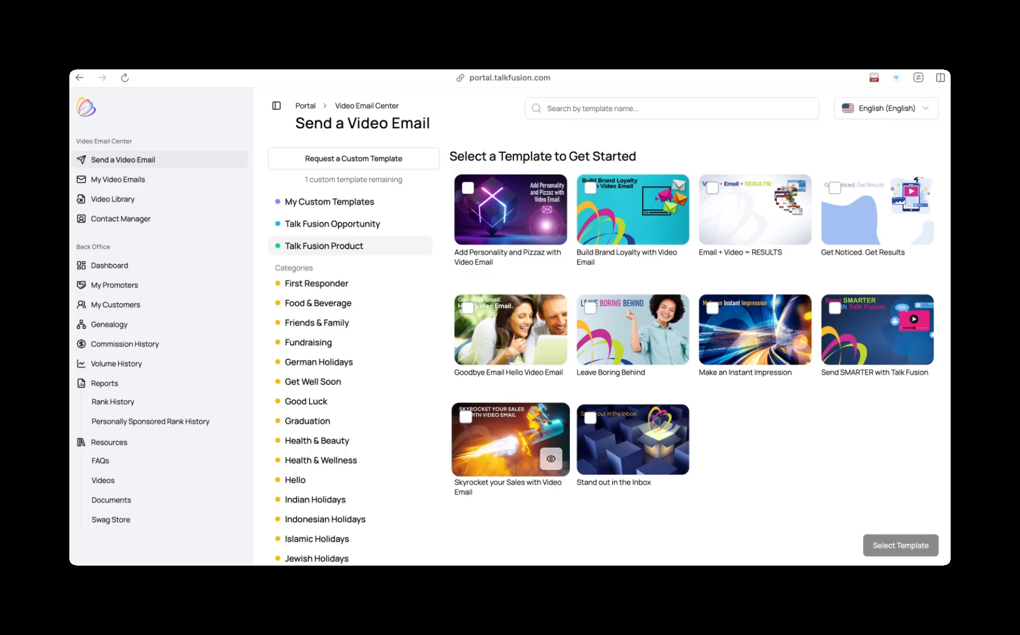
- Choose the 'Skyrocket your Sales with Video Email' template for the new video email
{"action": "left_click", "coordinate": [466, 418]}
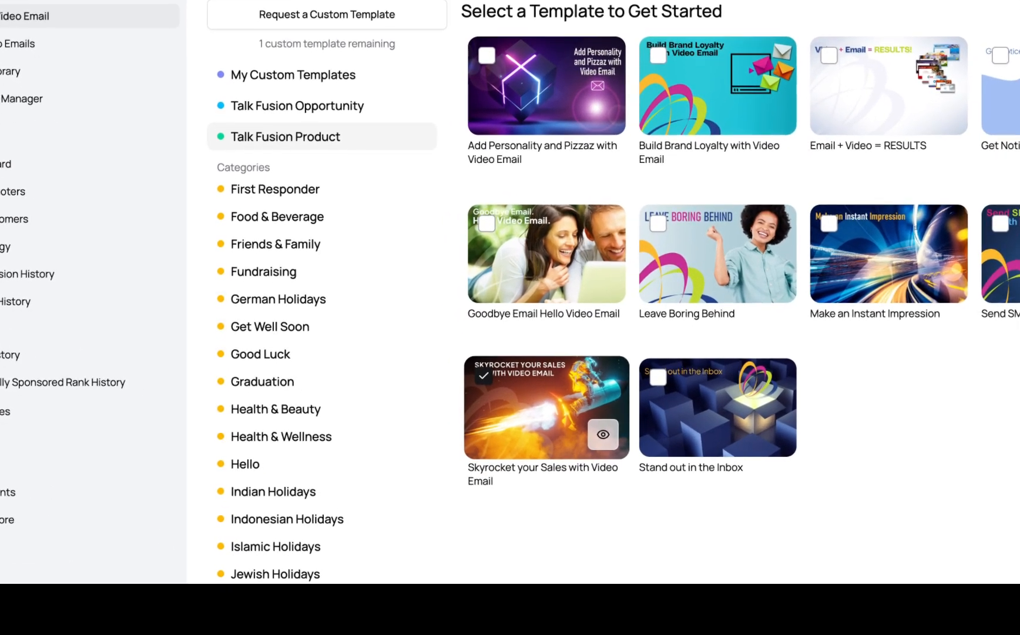
{"action": "left_click", "coordinate": [484, 376]}
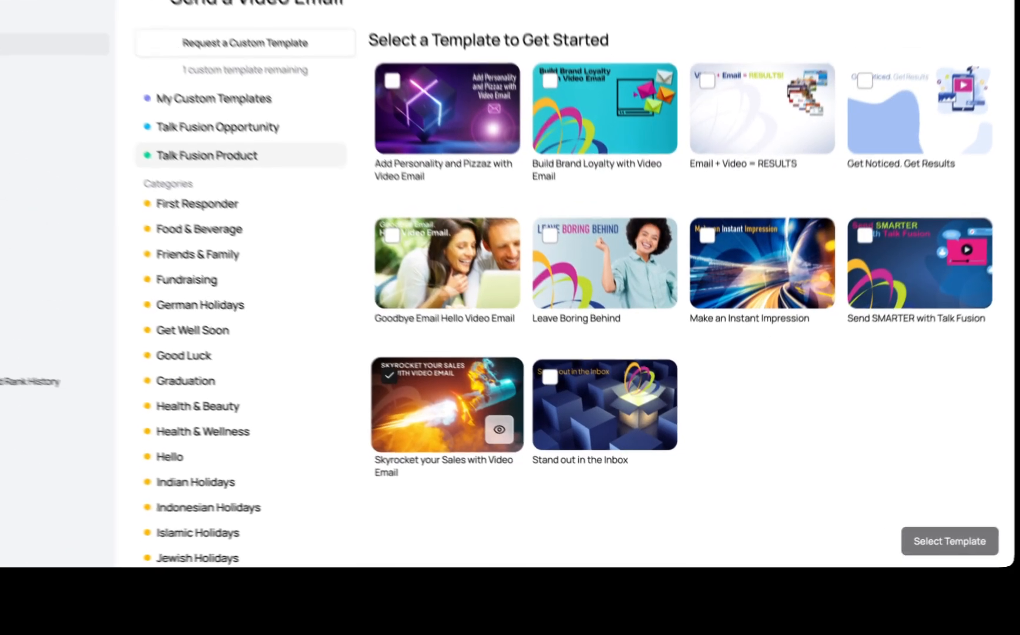
{"action": "left_click", "coordinate": [510, 439]}
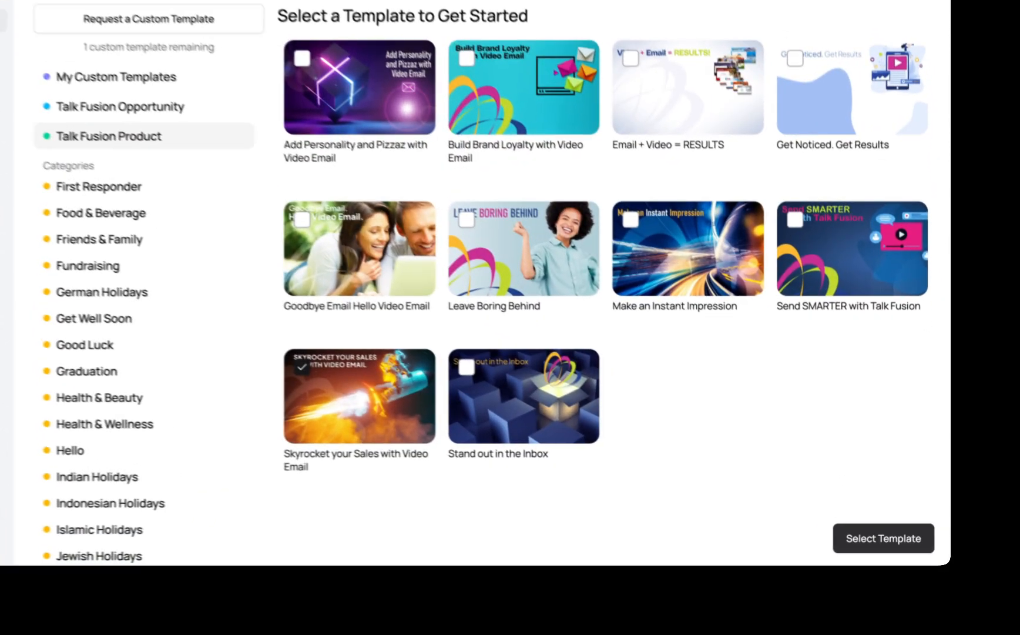
{"action": "left_click", "coordinate": [881, 536]}
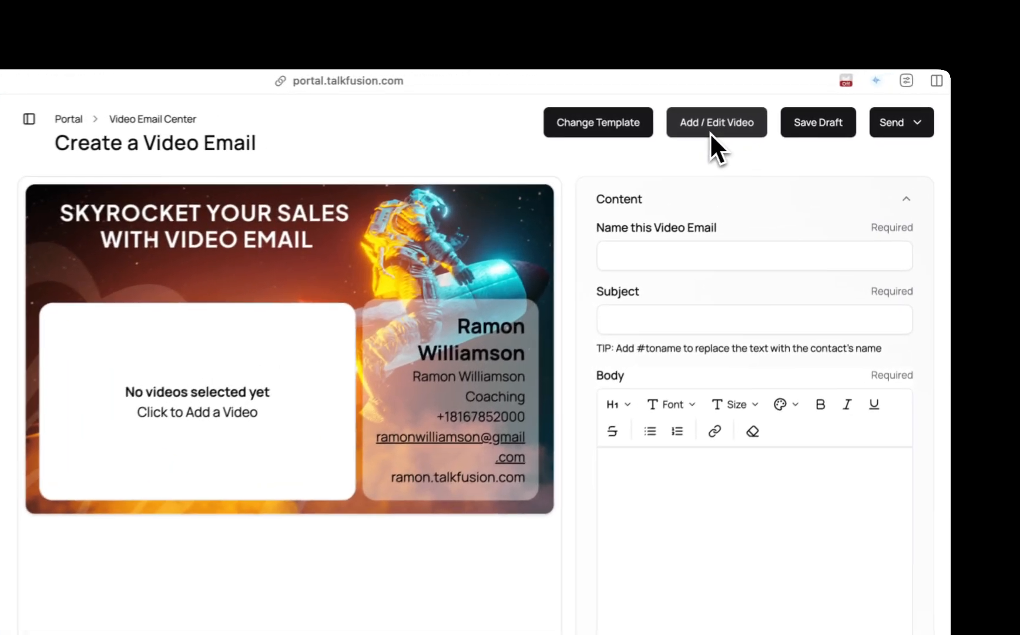
- Start recording a new video for the email and title it Testing 12345
{"action": "left_click", "coordinate": [710, 130]}
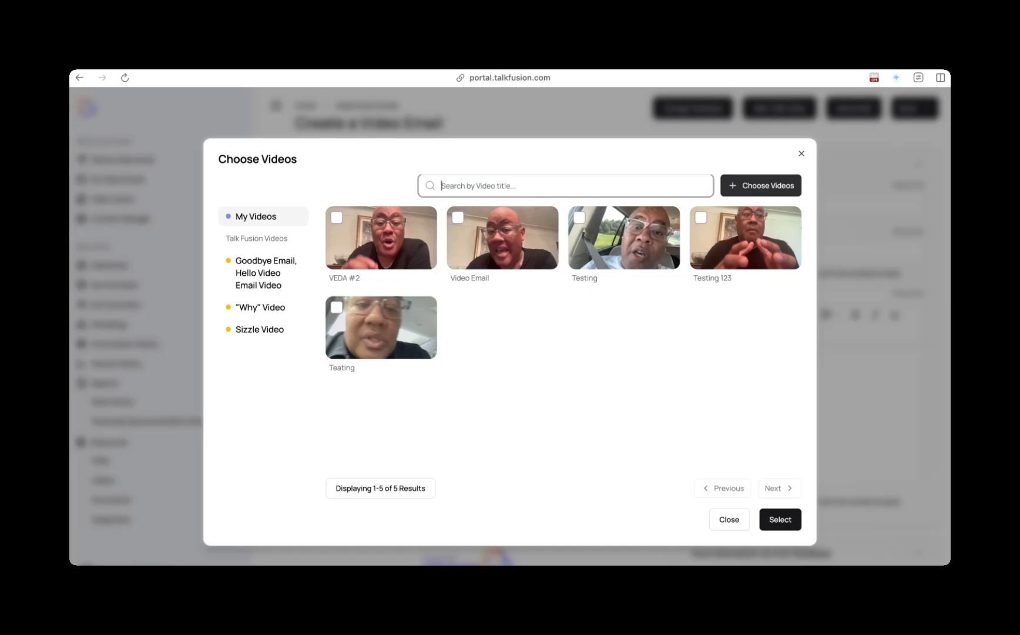
{"action": "left_click", "coordinate": [761, 185]}
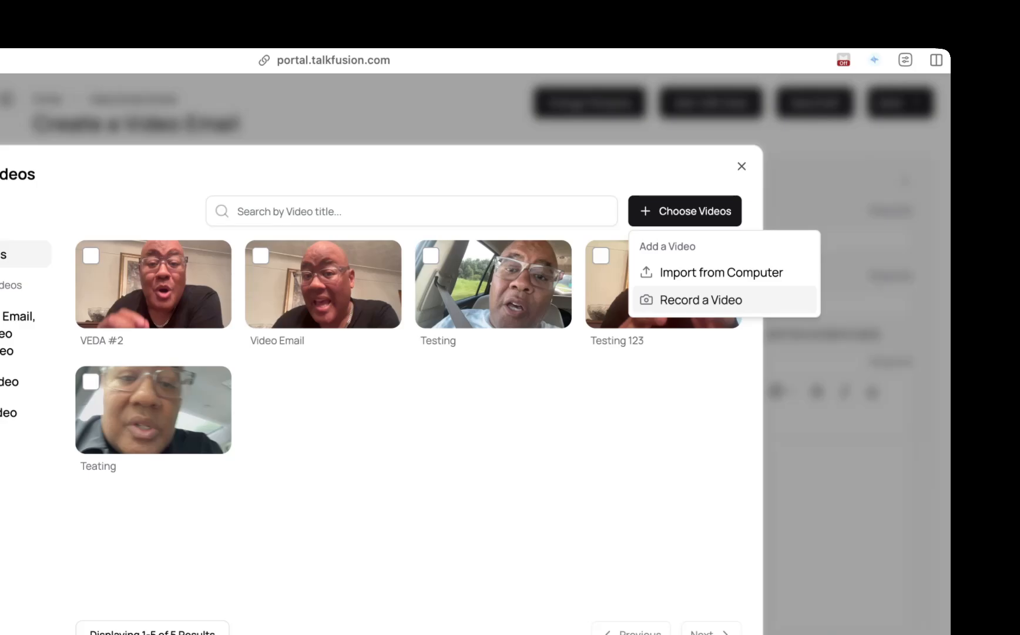
{"action": "left_click", "coordinate": [734, 301]}
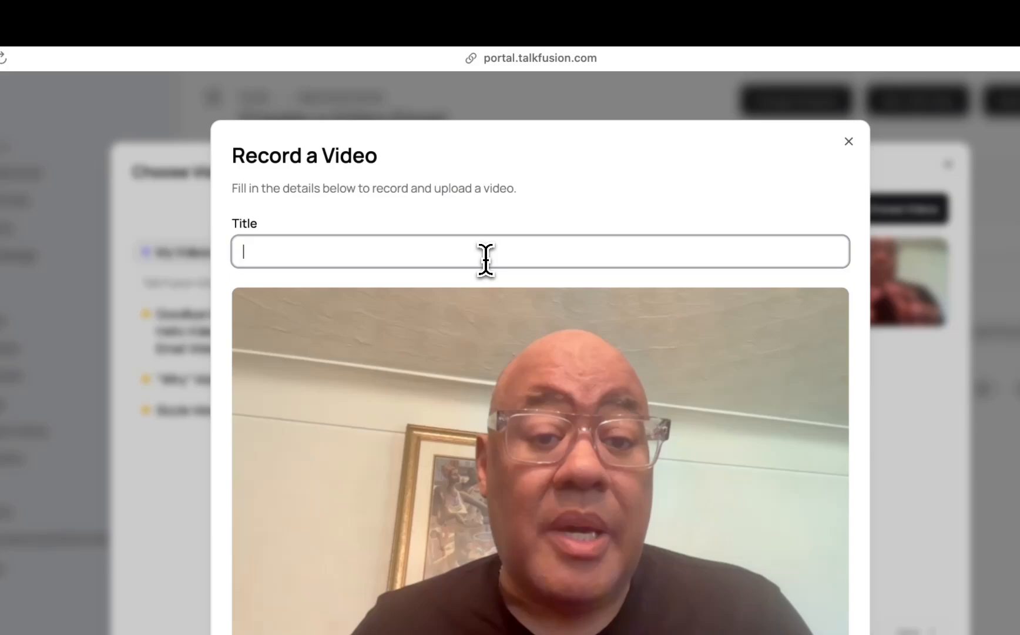
{"action": "type", "text": "Testing 1"}
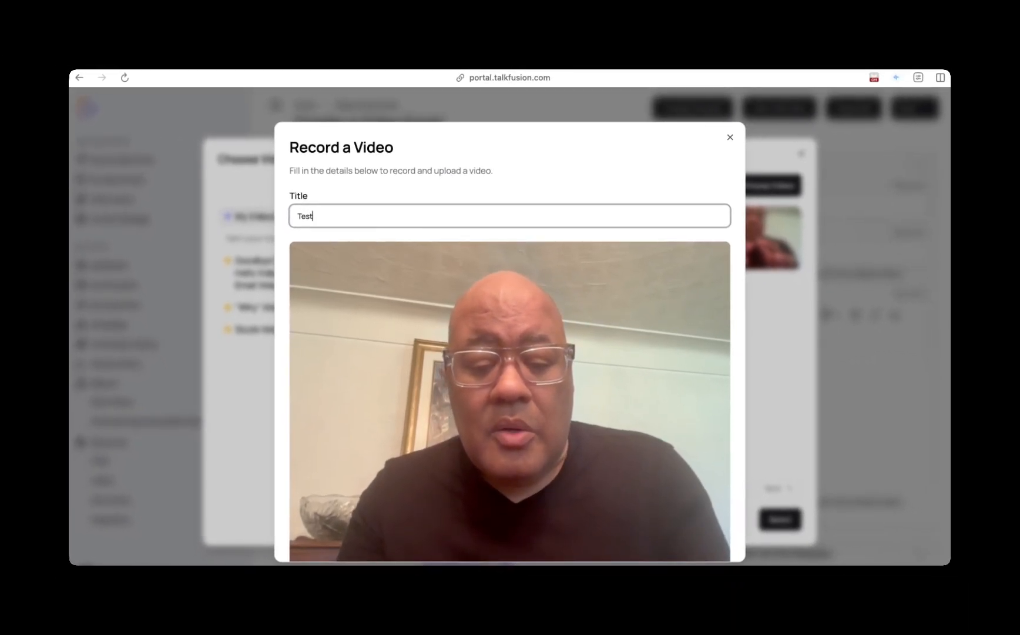
{"action": "type", "text": "2345"}
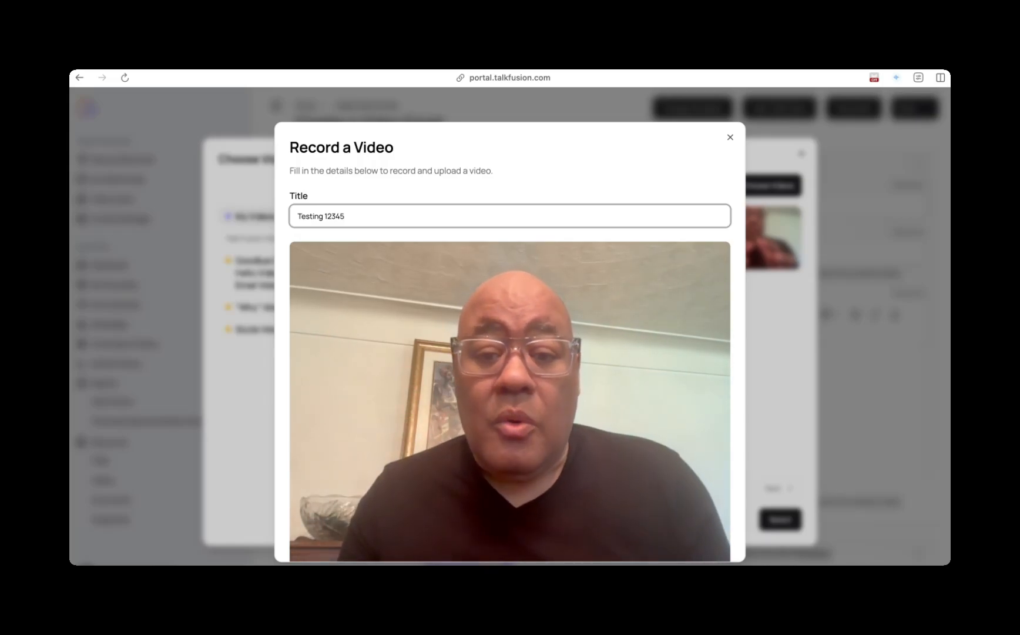
- Record a short webcam video and save the recording
{"action": "scroll", "coordinate": [510, 353], "scroll_direction": "down", "scroll_amount": 3}
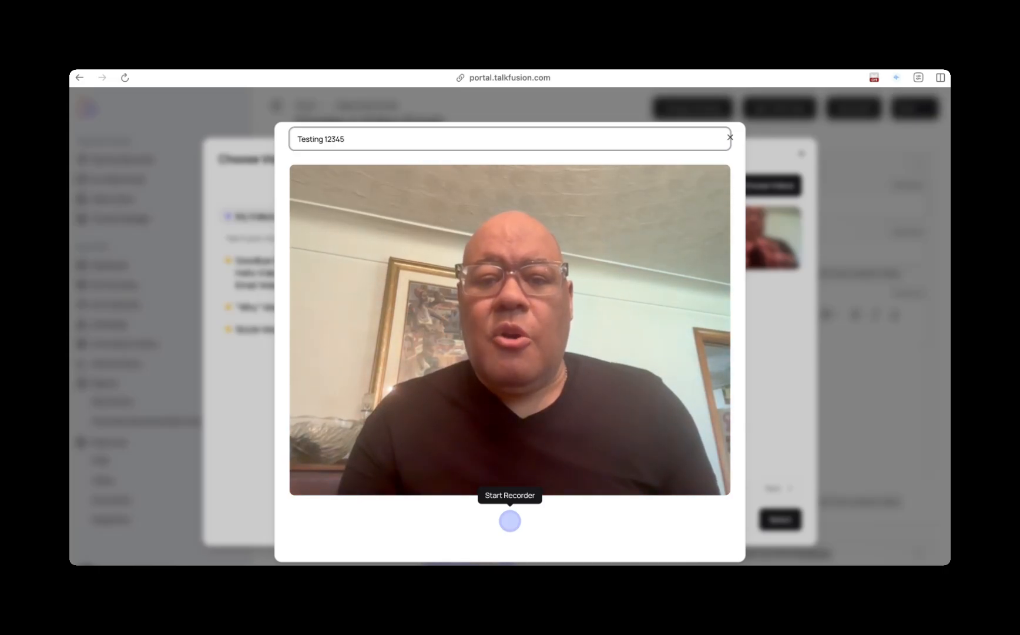
{"action": "left_click", "coordinate": [510, 520]}
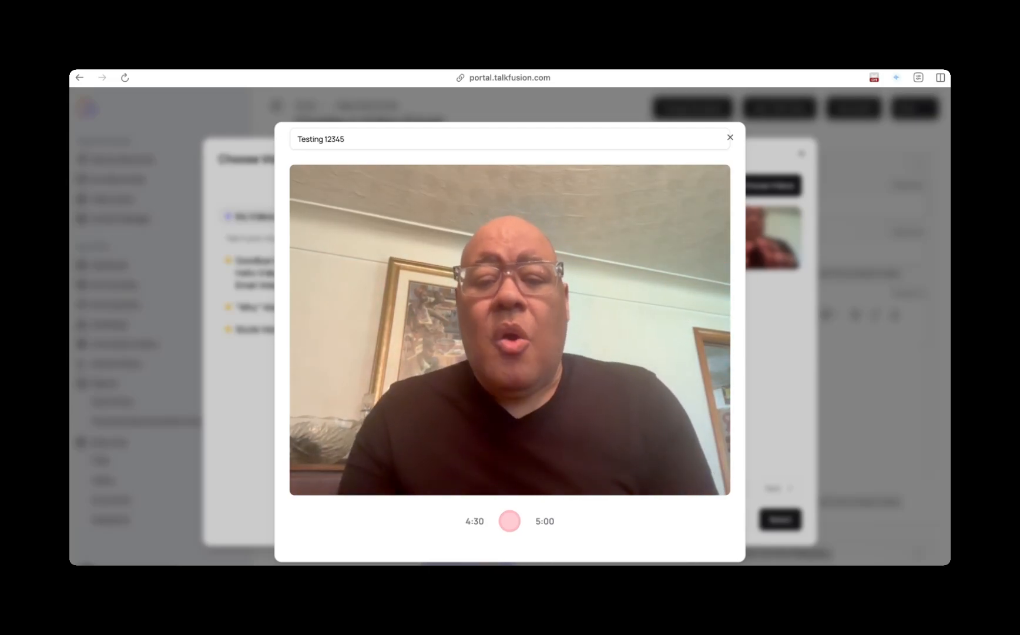
{"action": "left_click", "coordinate": [510, 520]}
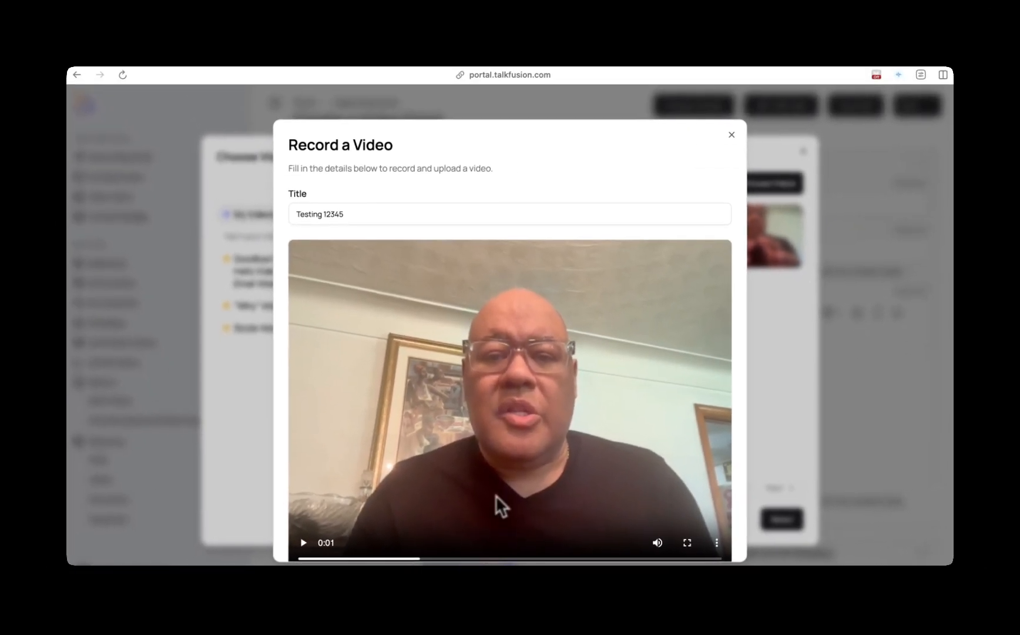
{"action": "scroll", "coordinate": [500, 488], "scroll_direction": "down", "scroll_amount": 3}
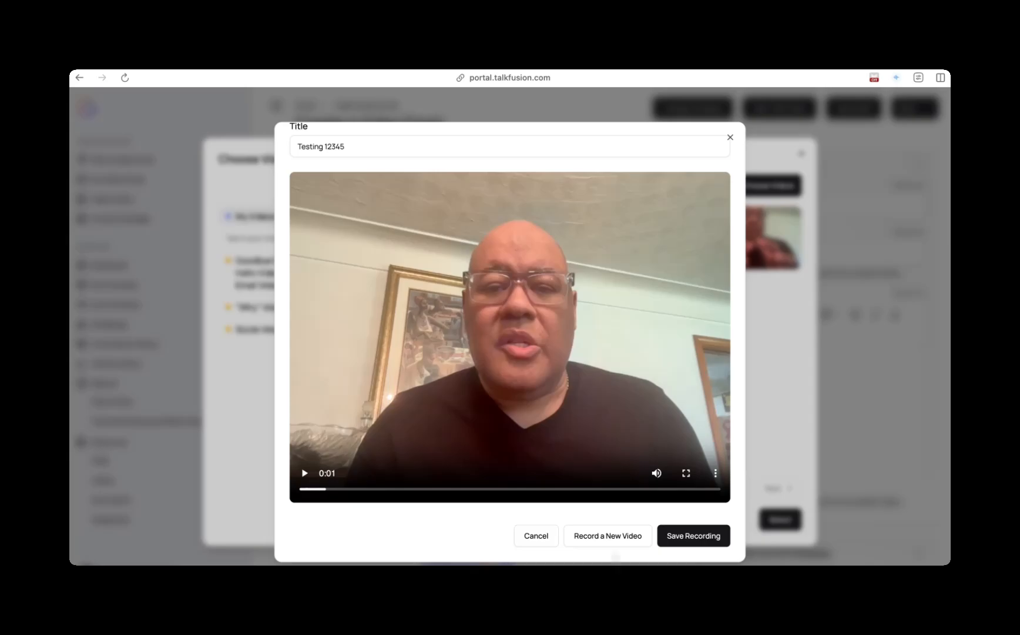
{"action": "left_click", "coordinate": [663, 537]}
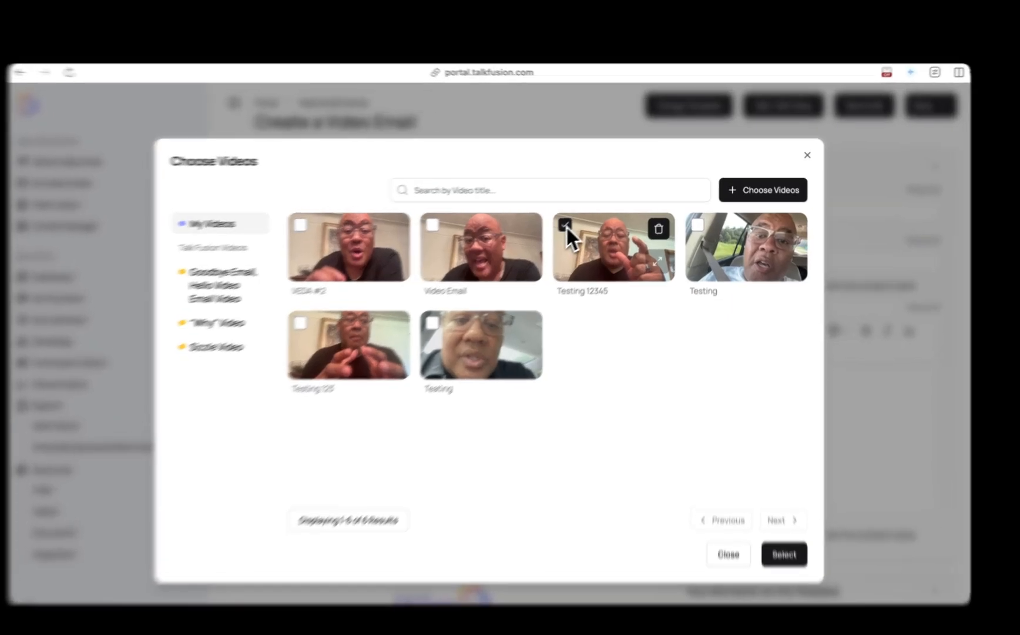
- Insert the Testing 12345 video into the email template
{"action": "left_click", "coordinate": [579, 218]}
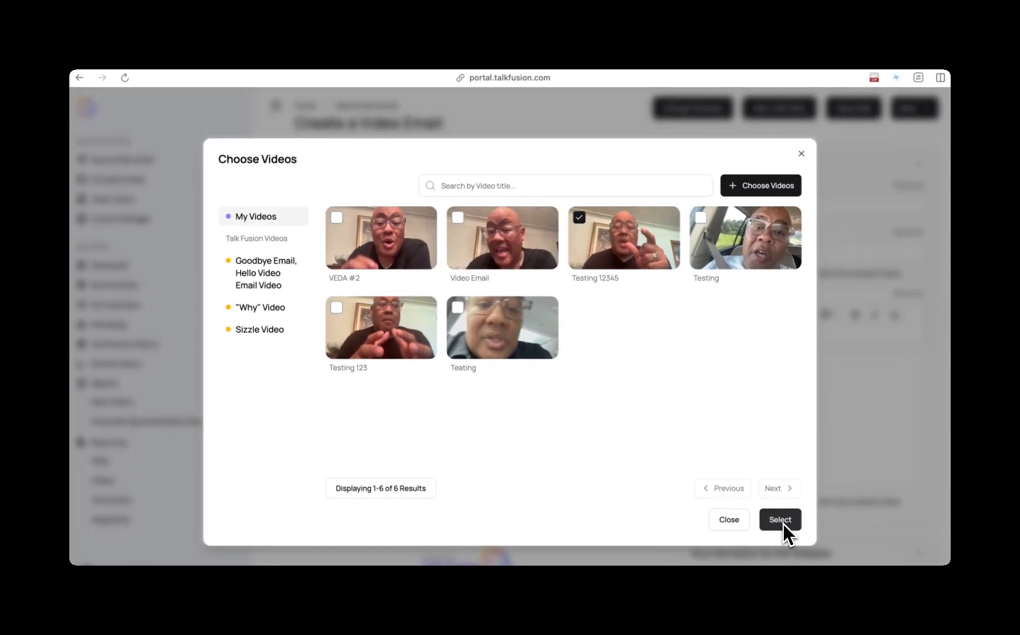
{"action": "left_click", "coordinate": [780, 519]}
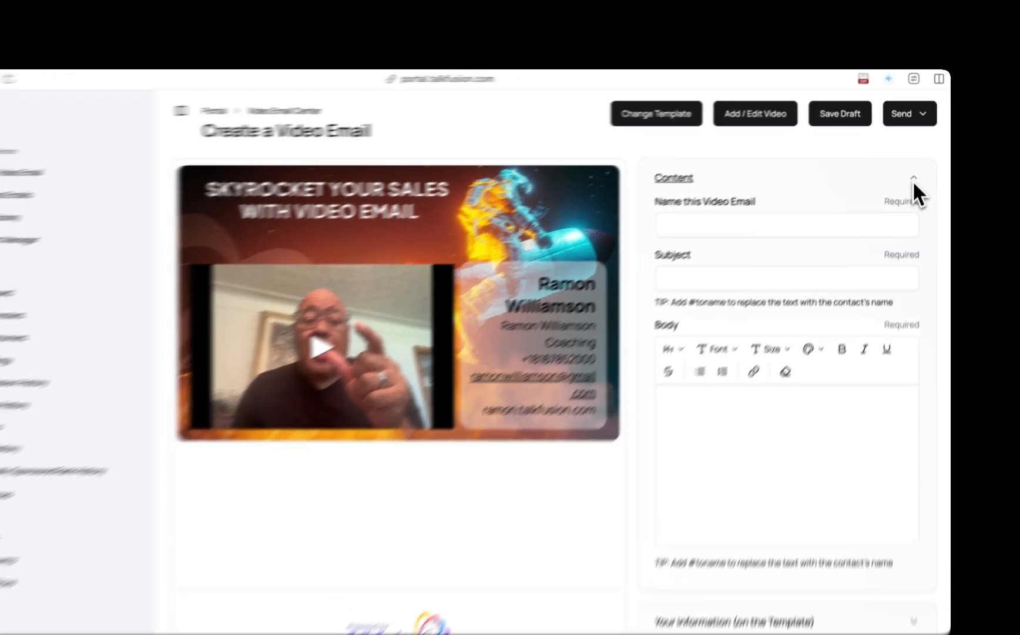
- Name the video email Testing
{"action": "left_click", "coordinate": [918, 165]}
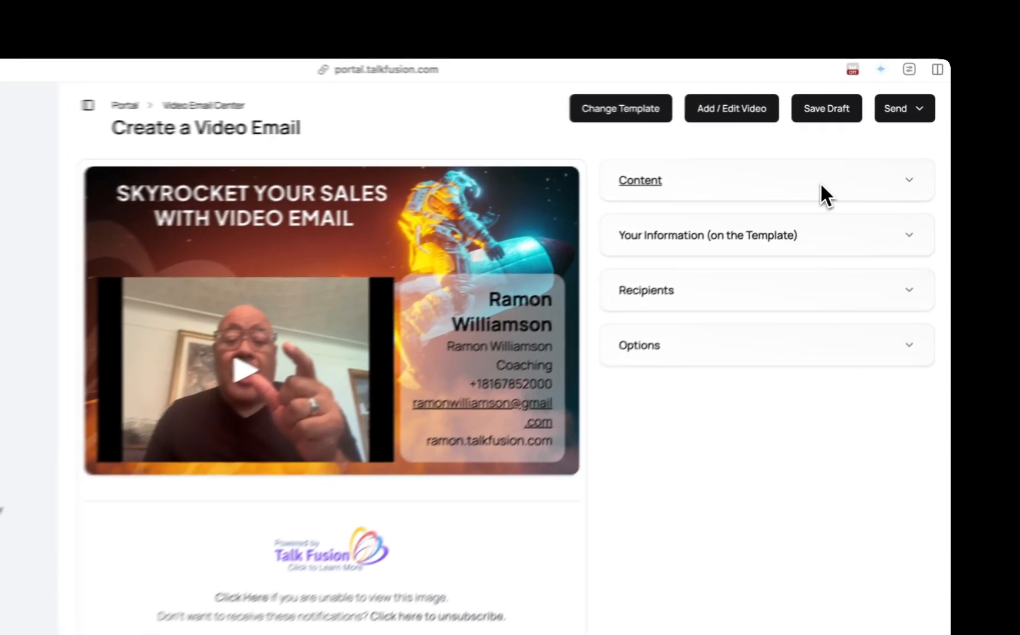
{"action": "left_click", "coordinate": [821, 187]}
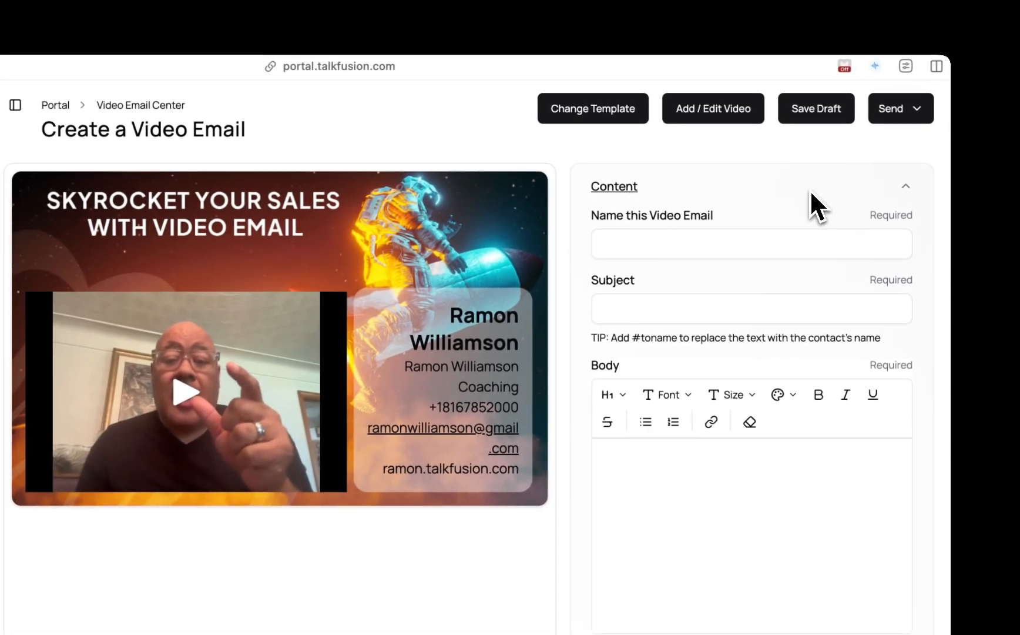
{"action": "left_click", "coordinate": [748, 229]}
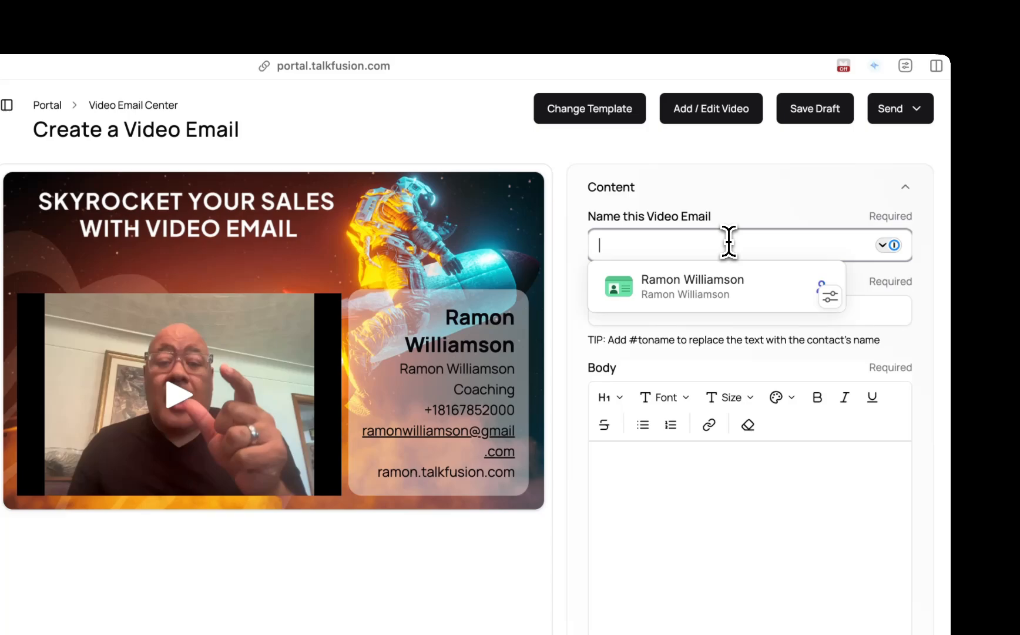
{"action": "type", "text": "Testing"}
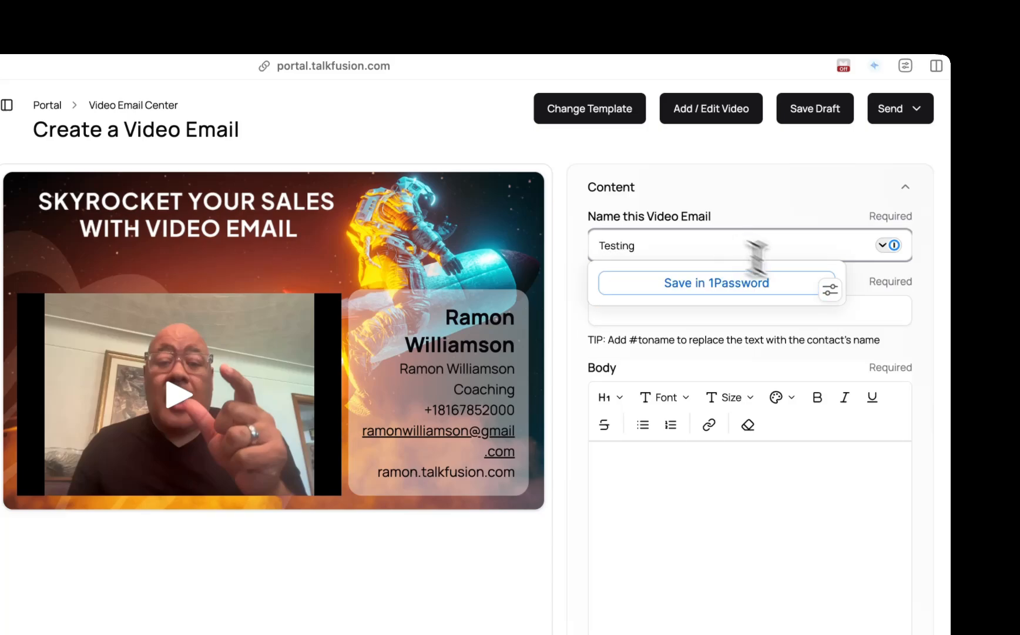
- Set the subject to 'What's inside...' followed by a fire emoji
{"action": "left_click", "coordinate": [889, 317]}
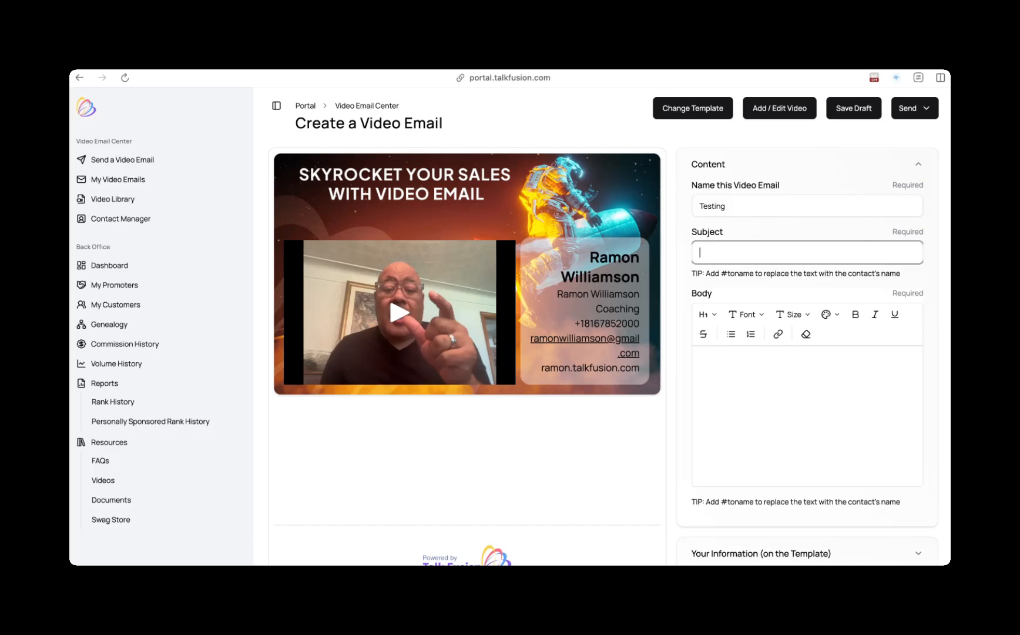
{"action": "type", "text": "What's inside..."}
{"action": "key", "text": "ctrl+super+space"}
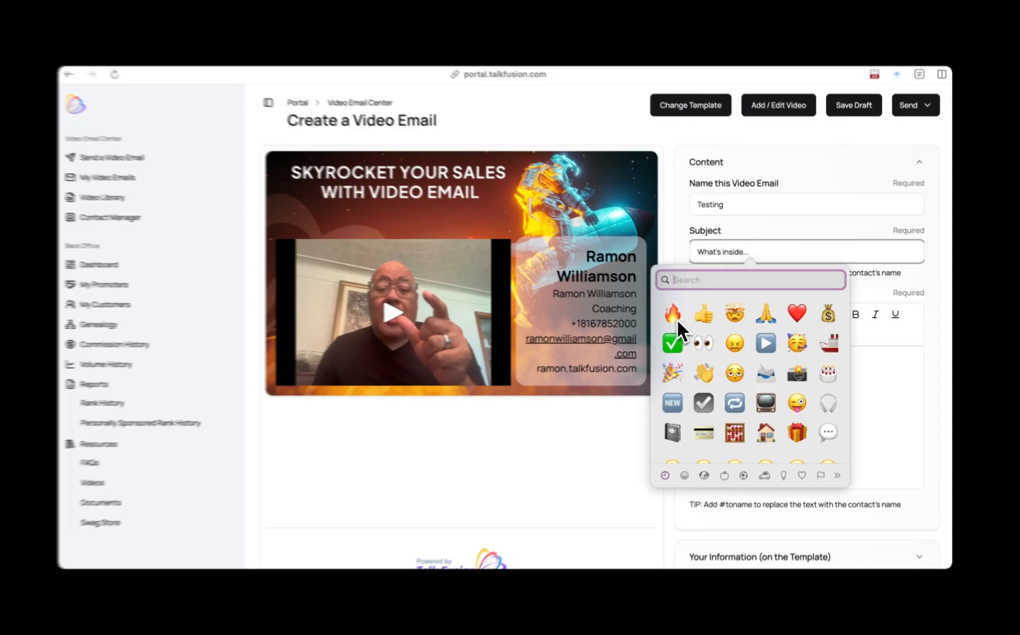
{"action": "left_click", "coordinate": [676, 317]}
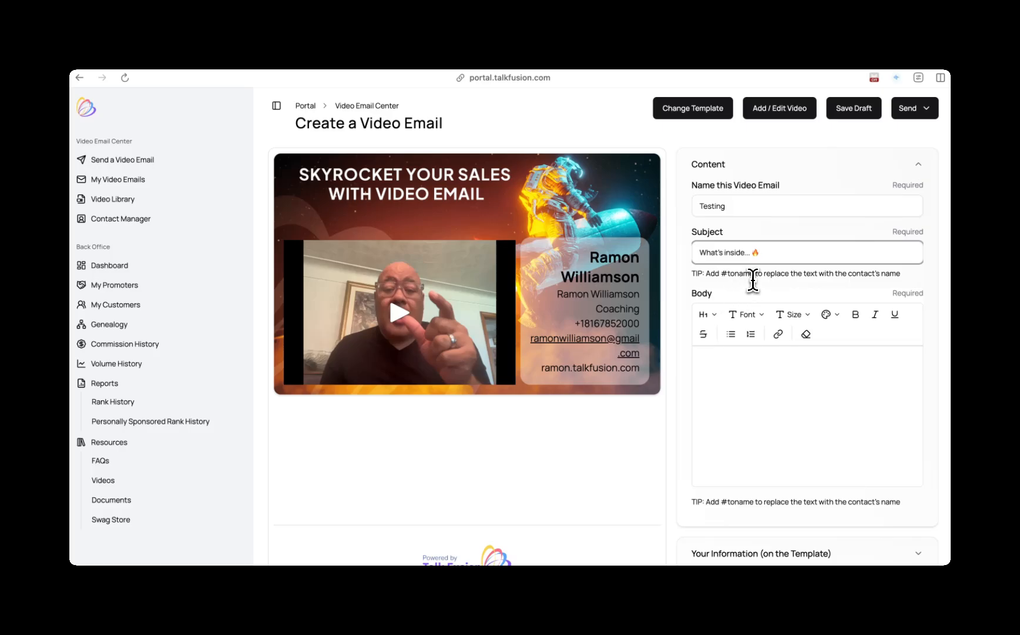
- Personalize the subject by prefixing it with #toname so it reads '#toname, what's inside... 🔥'
{"action": "left_click_drag", "start_coordinate": [753, 276], "coordinate": [722, 276]}
{"action": "key", "text": "ctrl+c"}
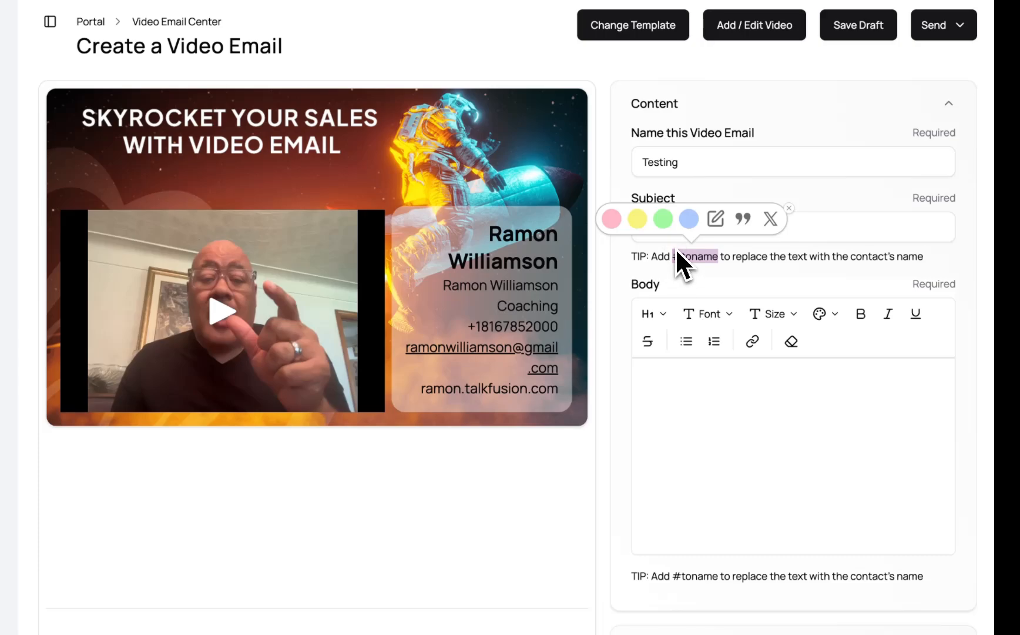
{"action": "left_click", "coordinate": [827, 227]}
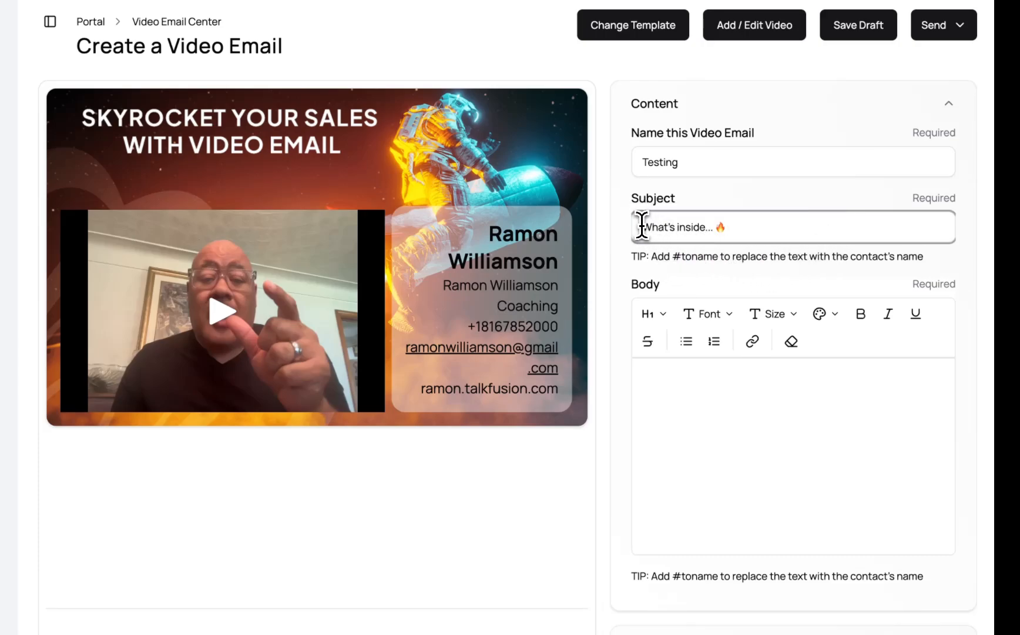
{"action": "left_click", "coordinate": [644, 227]}
{"action": "key", "text": "ctrl+v"}
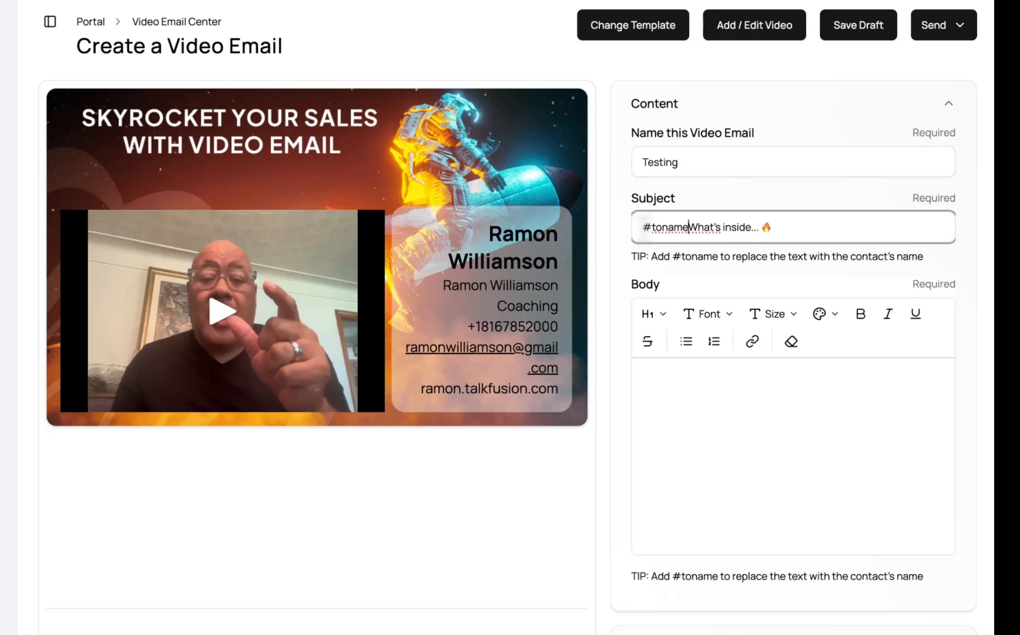
{"action": "type", "text": ","}
{"action": "key", "text": "Delete"}
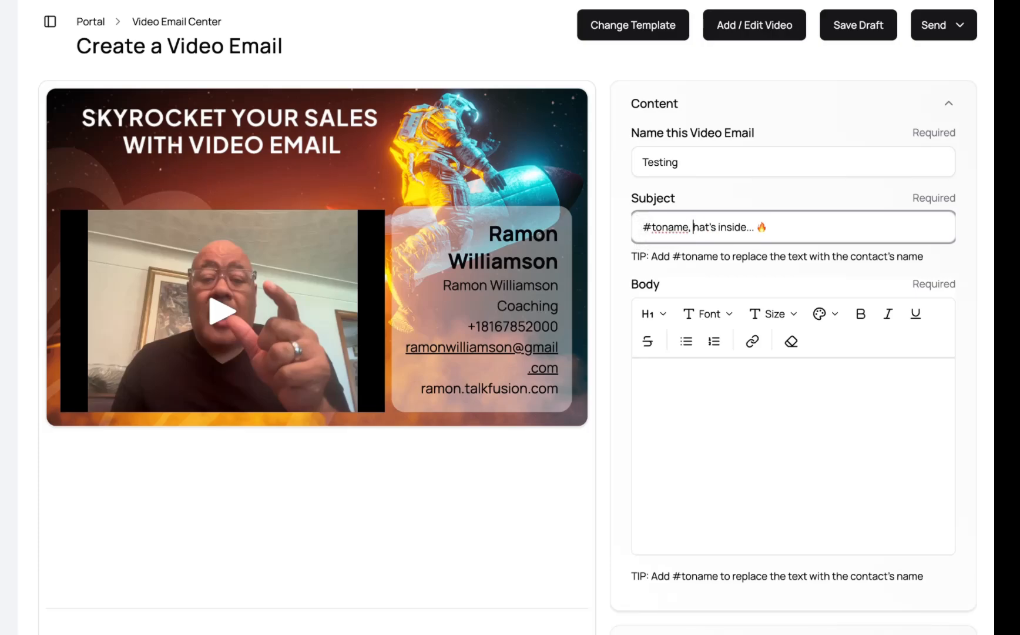
{"action": "type", "text": "w"}
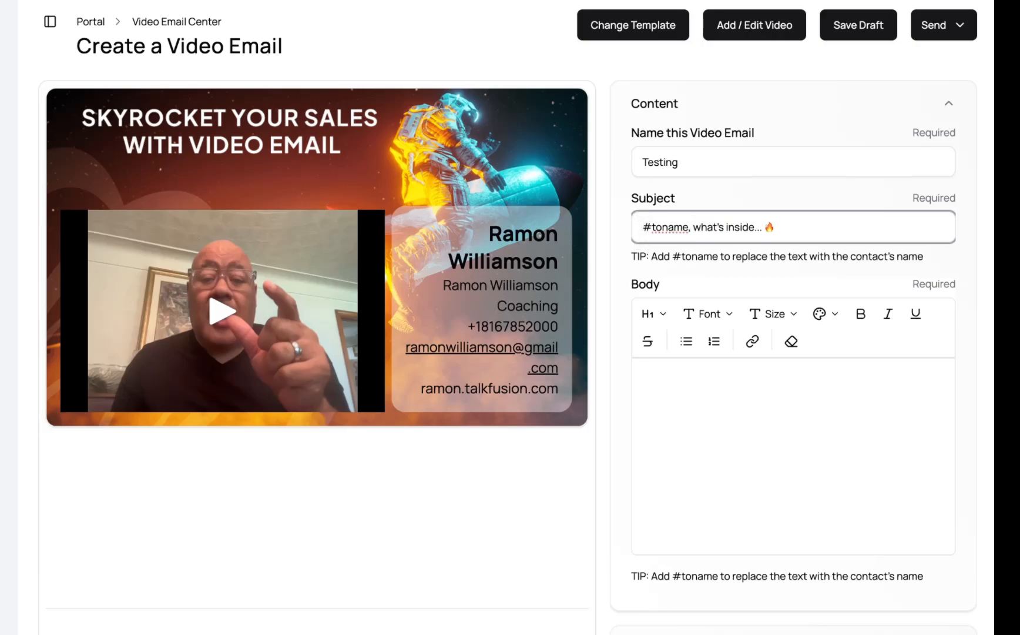
{"action": "left_click", "coordinate": [666, 388]}
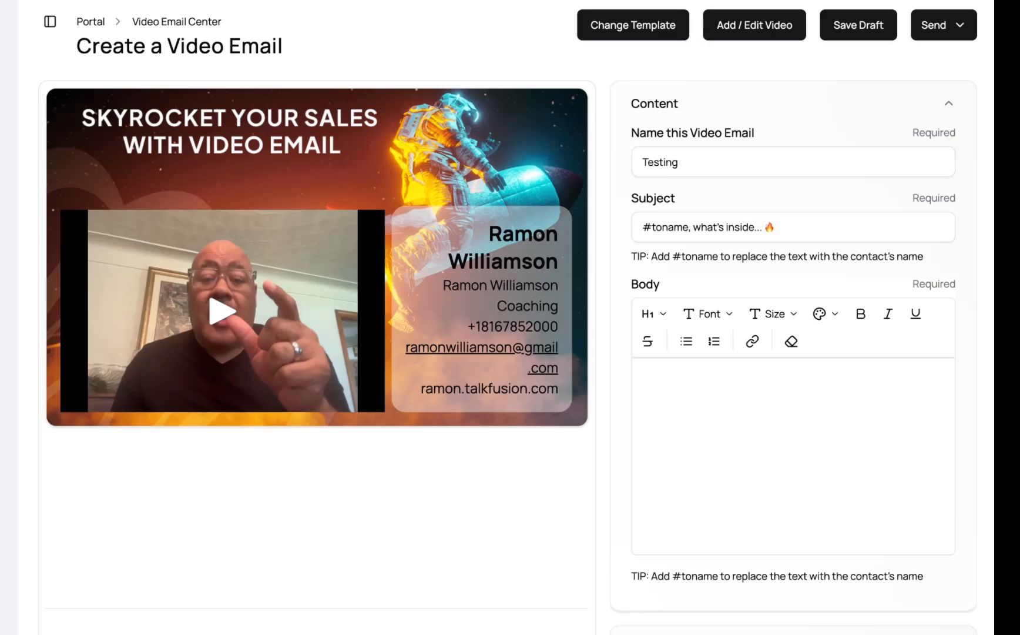
- Write the body greeting 'Hey #toname' followed by a new line reading 'What you want to say...'
{"action": "type", "text": "Hey Bob"}
{"action": "key", "text": "BackSpace"}
{"action": "key", "text": "BackSpace"}
{"action": "key", "text": "BackSpace"}
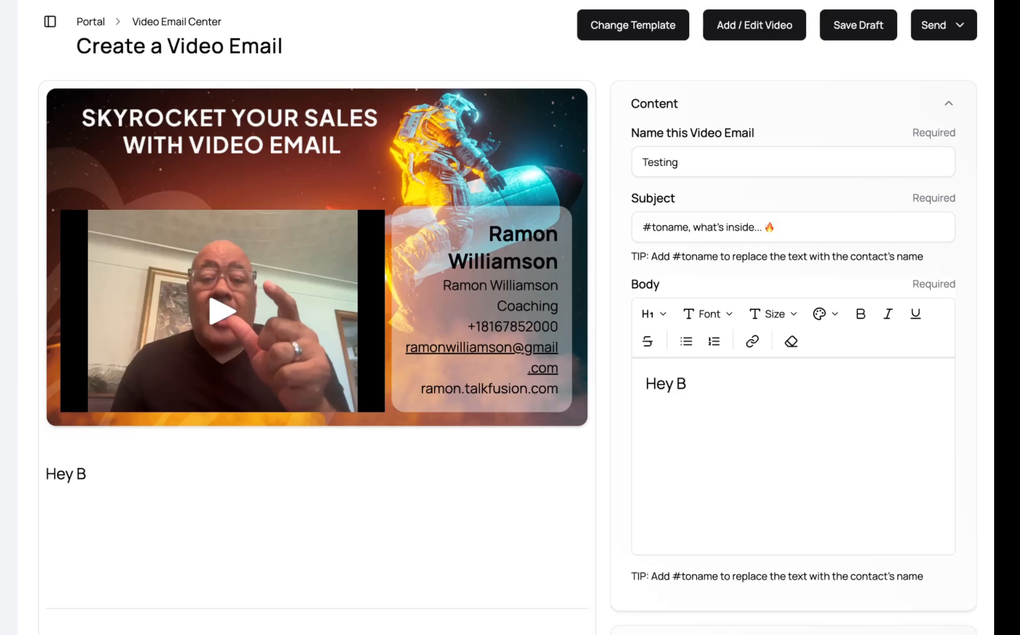
{"action": "key", "text": "ctrl+v"}
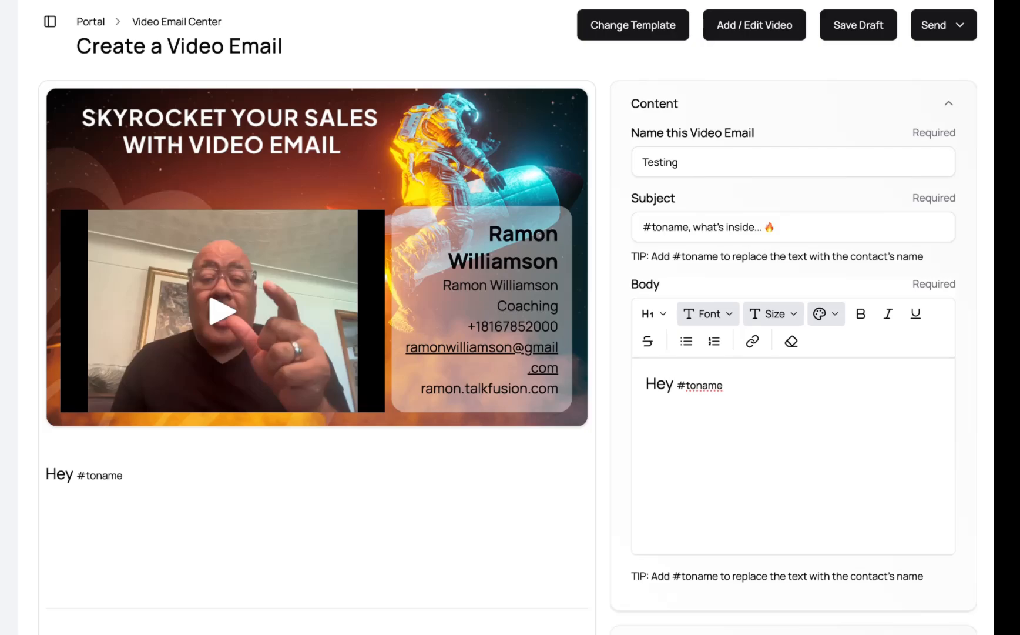
{"action": "type", "text": "What you want to say"}
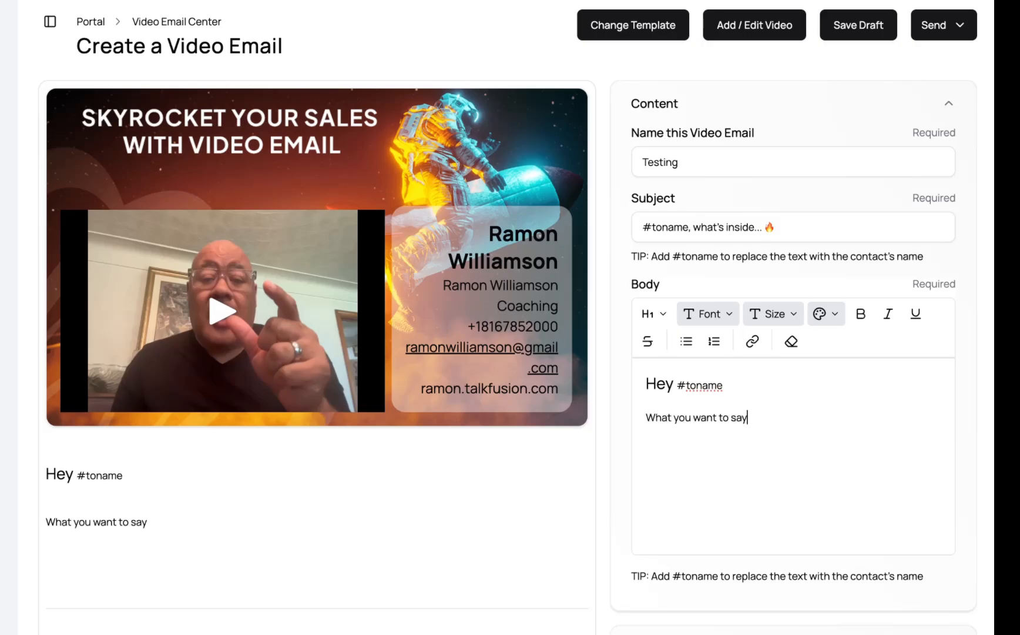
{"action": "type", "text": "..."}
{"action": "key", "text": "Return"}
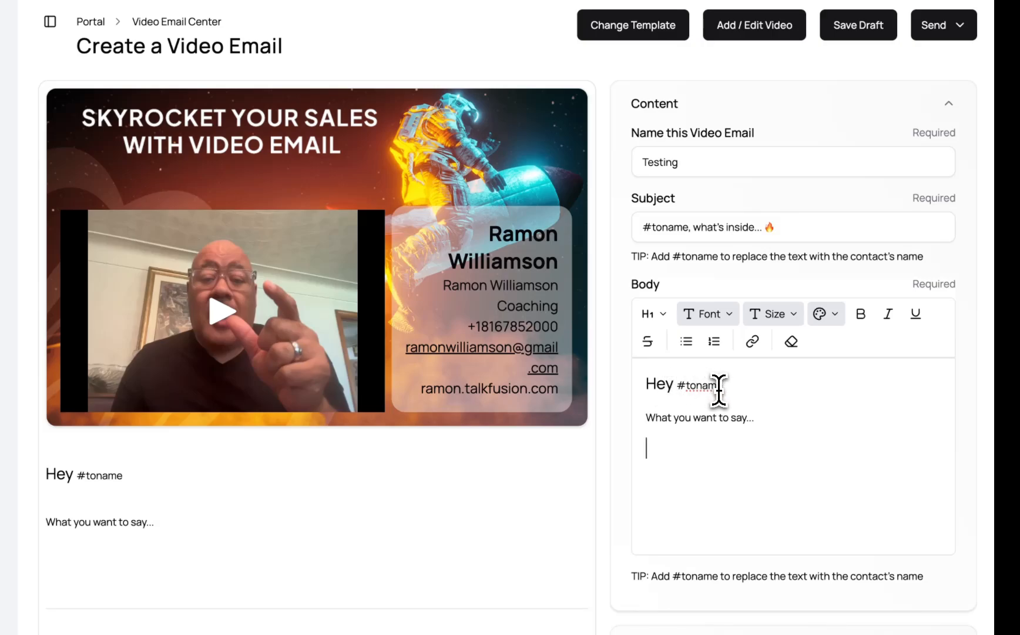
{"action": "left_click_drag", "start_coordinate": [746, 419], "coordinate": [696, 420]}
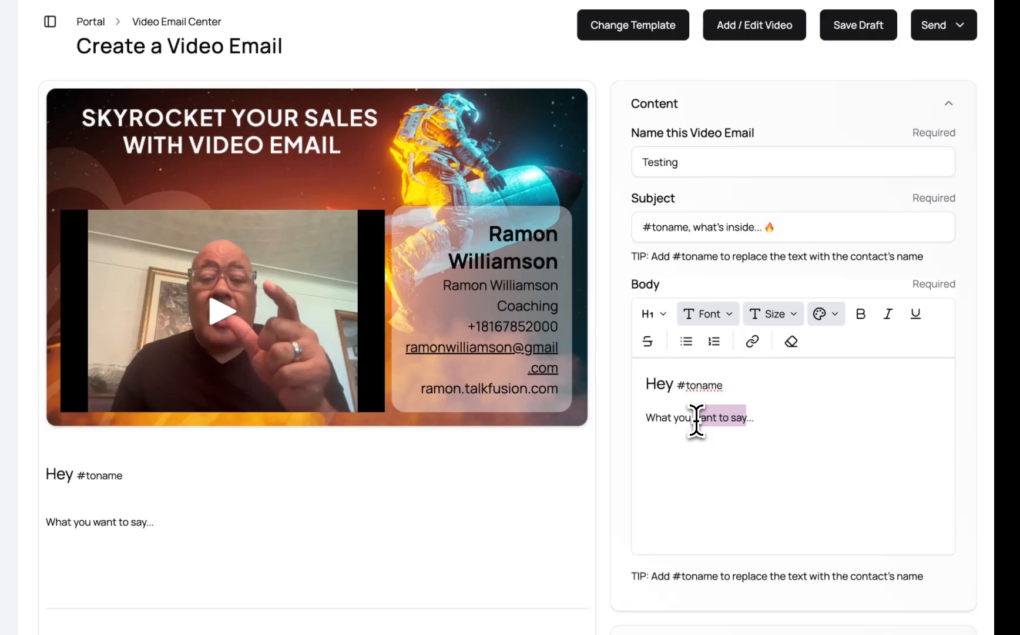
{"action": "left_click", "coordinate": [754, 349]}
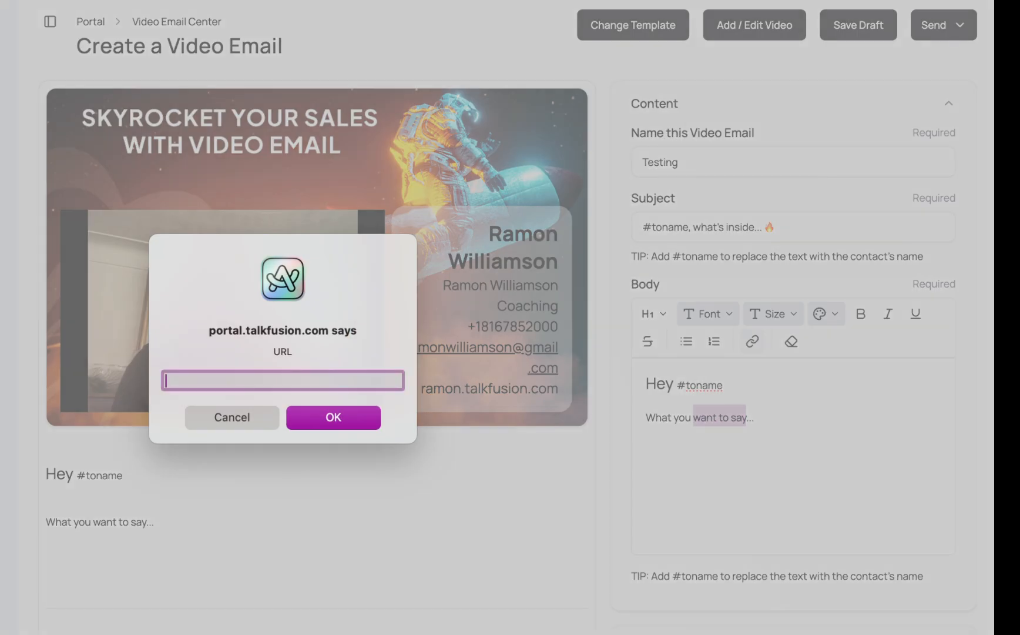
{"action": "type", "text": "https://google.com"}
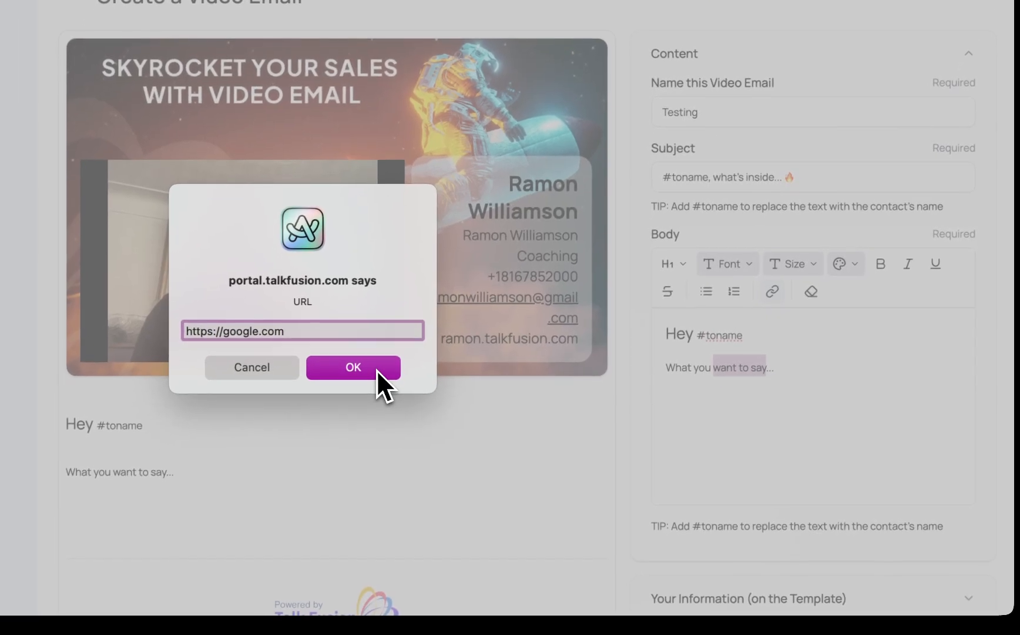
{"action": "left_click", "coordinate": [376, 369]}
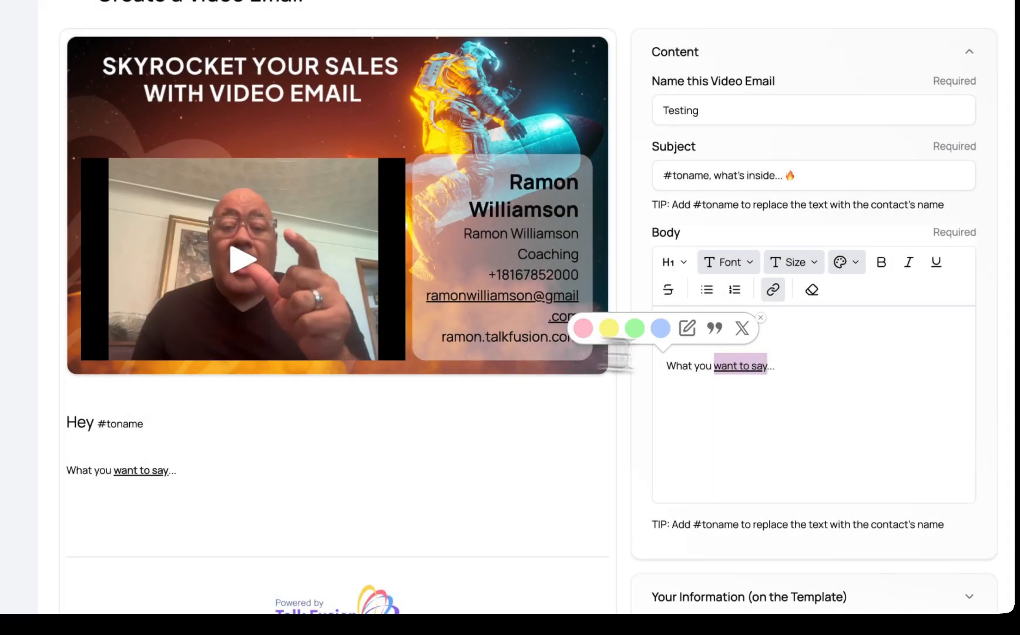
- Select all the body text and set its size to Normal
{"action": "left_click", "coordinate": [786, 374]}
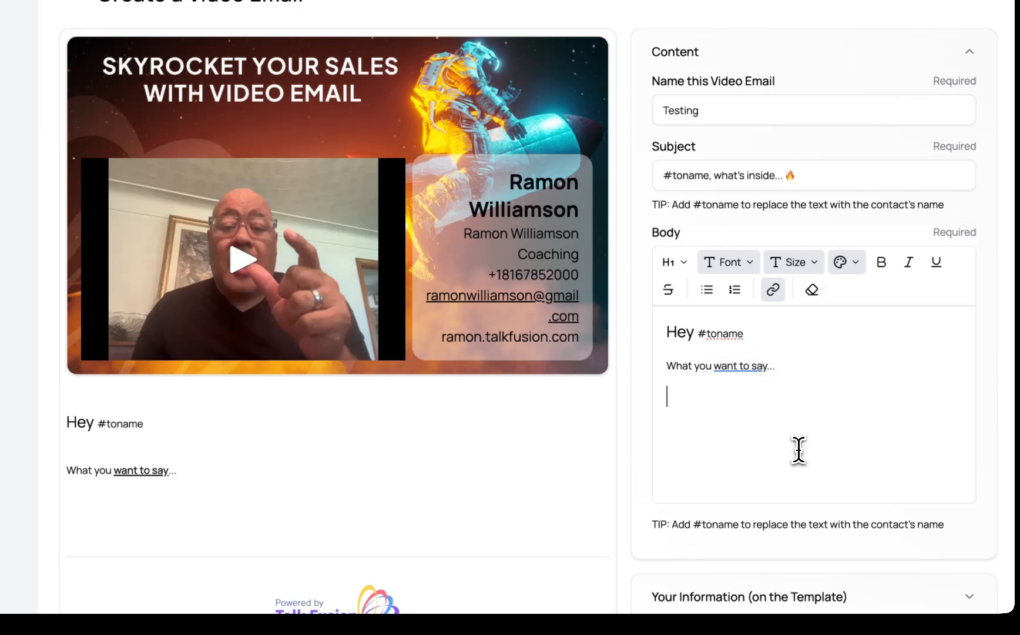
{"action": "left_click_drag", "start_coordinate": [799, 451], "coordinate": [649, 317]}
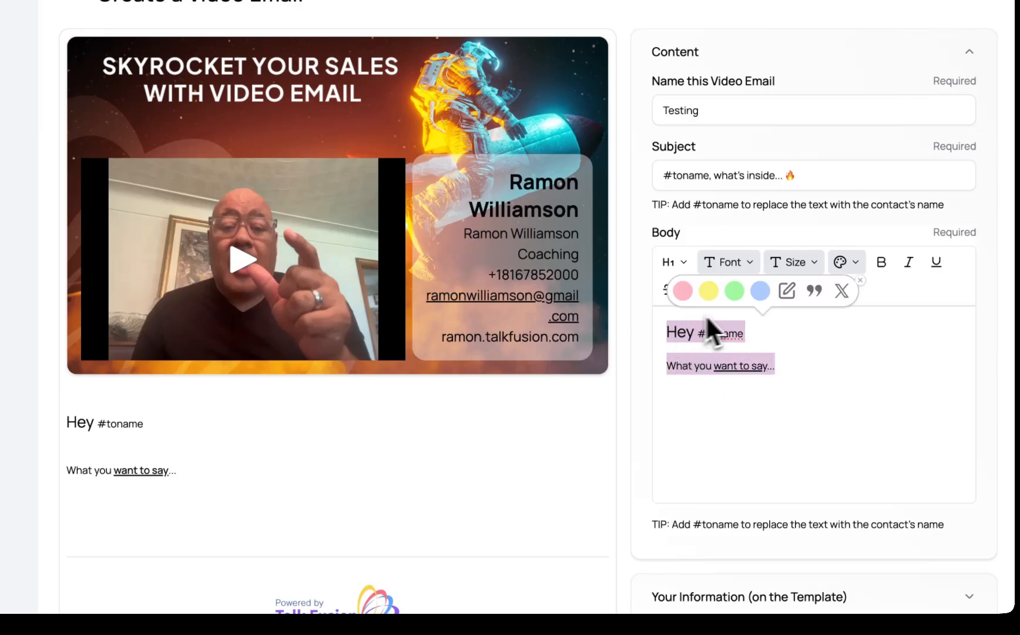
{"action": "left_click", "coordinate": [811, 263]}
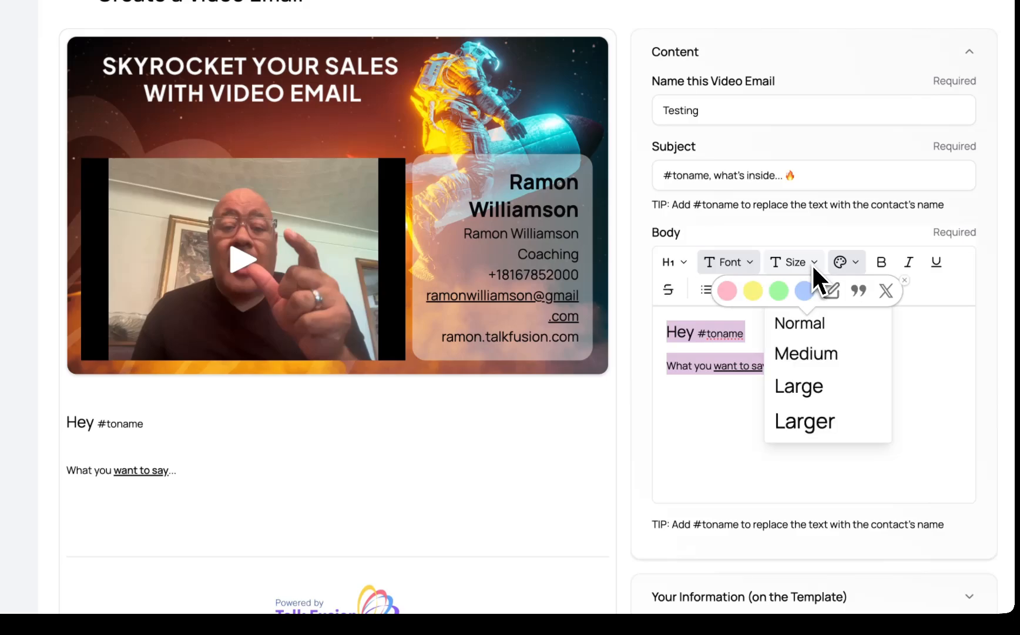
{"action": "left_click", "coordinate": [809, 327]}
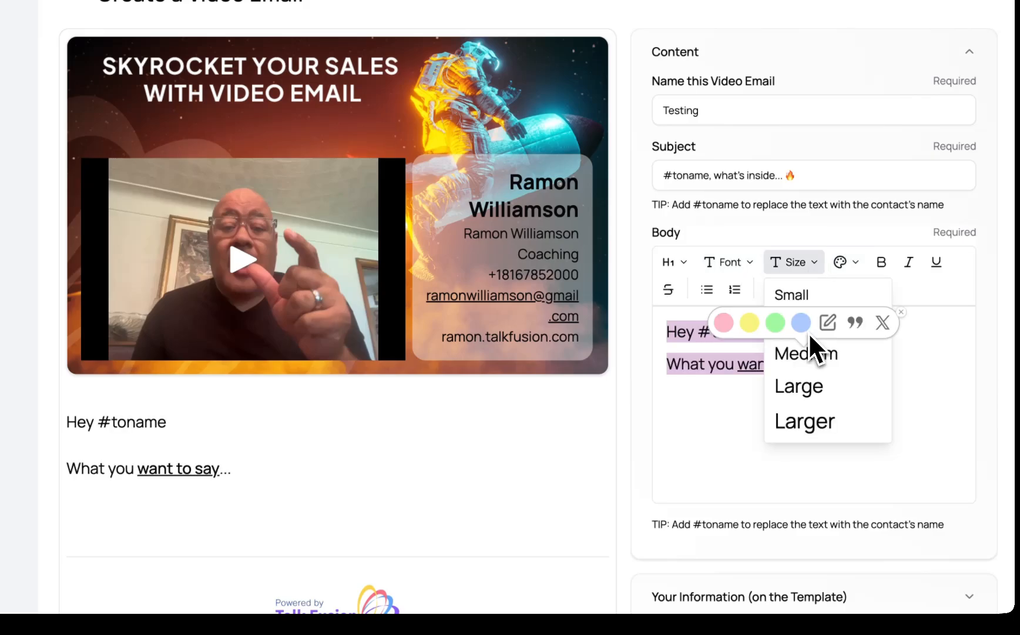
{"action": "left_click", "coordinate": [738, 414]}
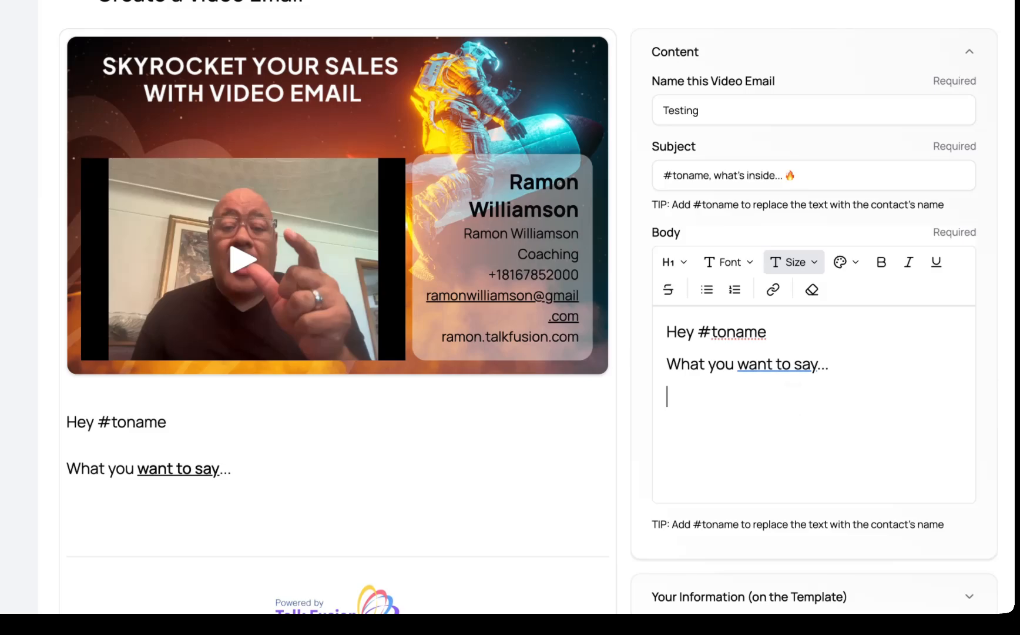
- Add four placeholder lines, each containing a single dot, below the body text
{"action": "type", "text": "."}
{"action": "key", "text": "Return"}
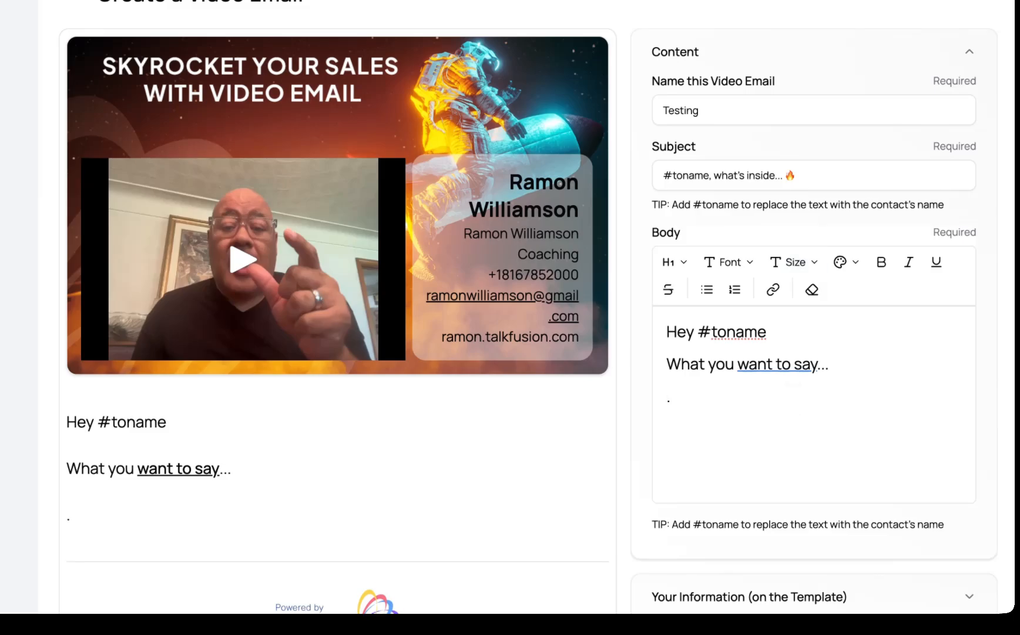
{"action": "type", "text": "."}
{"action": "key", "text": "Return"}
{"action": "type", "text": "."}
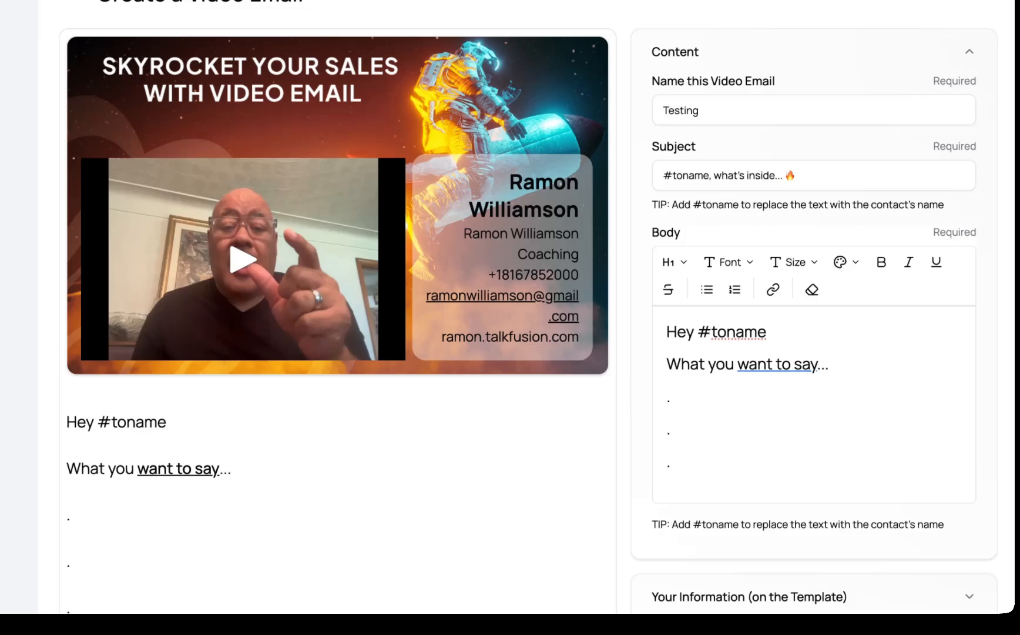
{"action": "key", "text": "Return"}
{"action": "type", "text": "."}
{"action": "key", "text": "Return"}
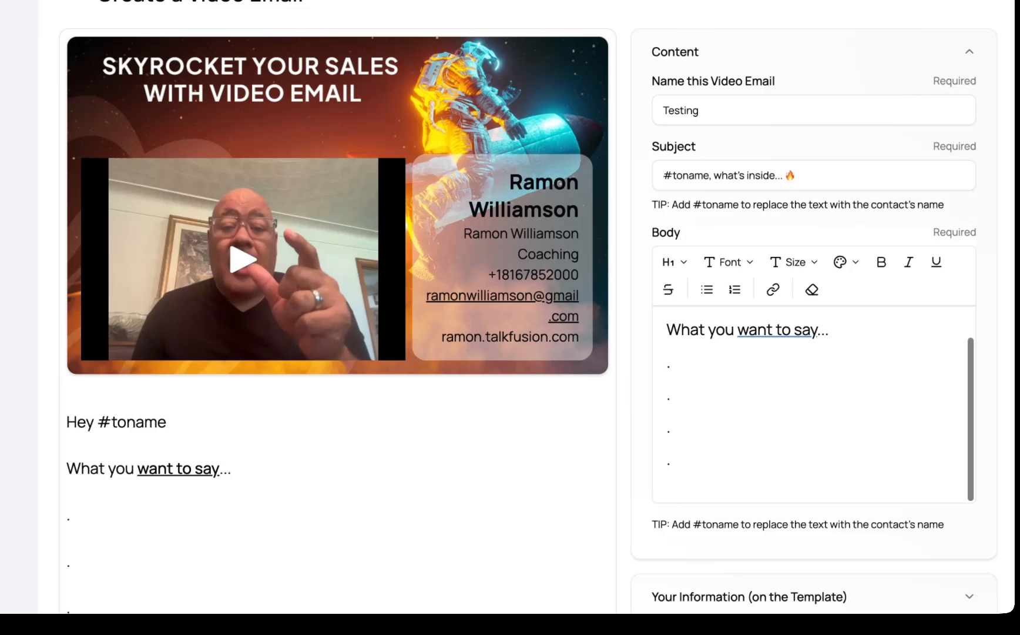
{"action": "scroll", "coordinate": [793, 398], "scroll_direction": "up", "scroll_amount": 5}
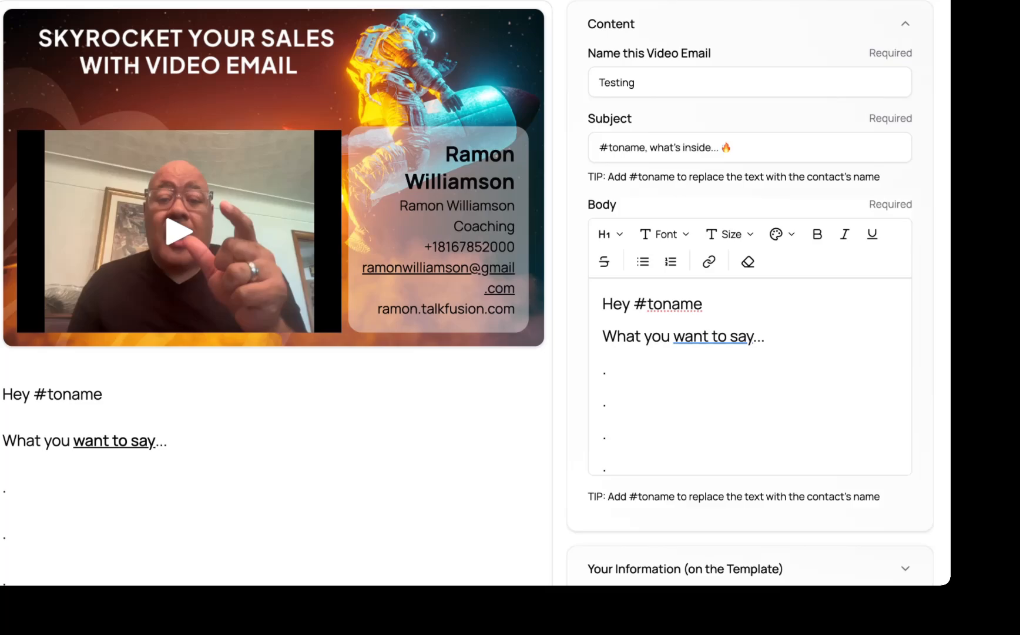
{"action": "scroll", "coordinate": [757, 355], "scroll_direction": "down", "scroll_amount": 5}
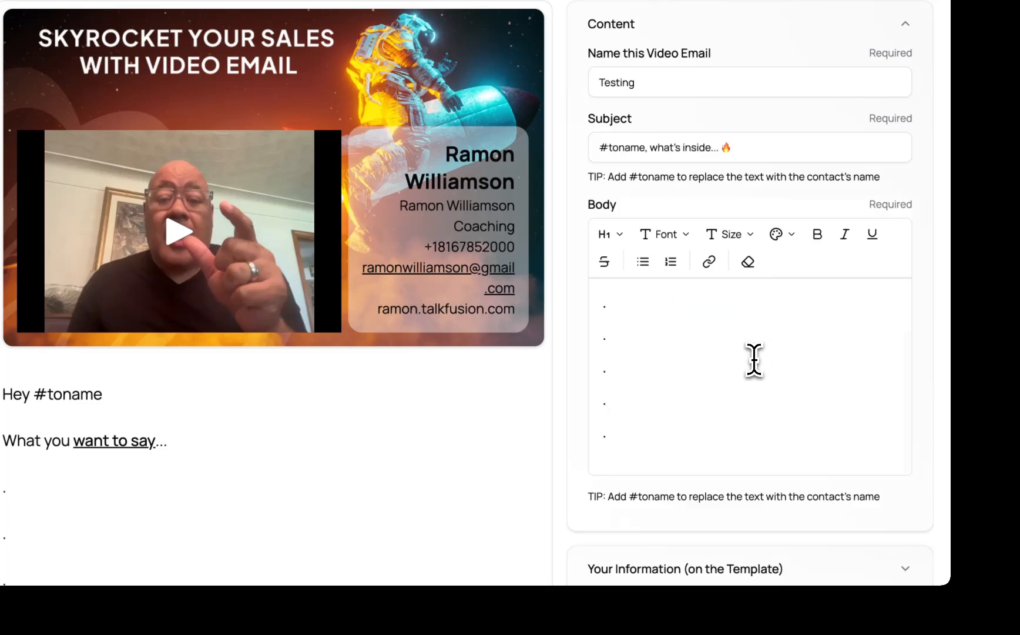
{"action": "scroll", "coordinate": [754, 359], "scroll_direction": "down", "scroll_amount": 3}
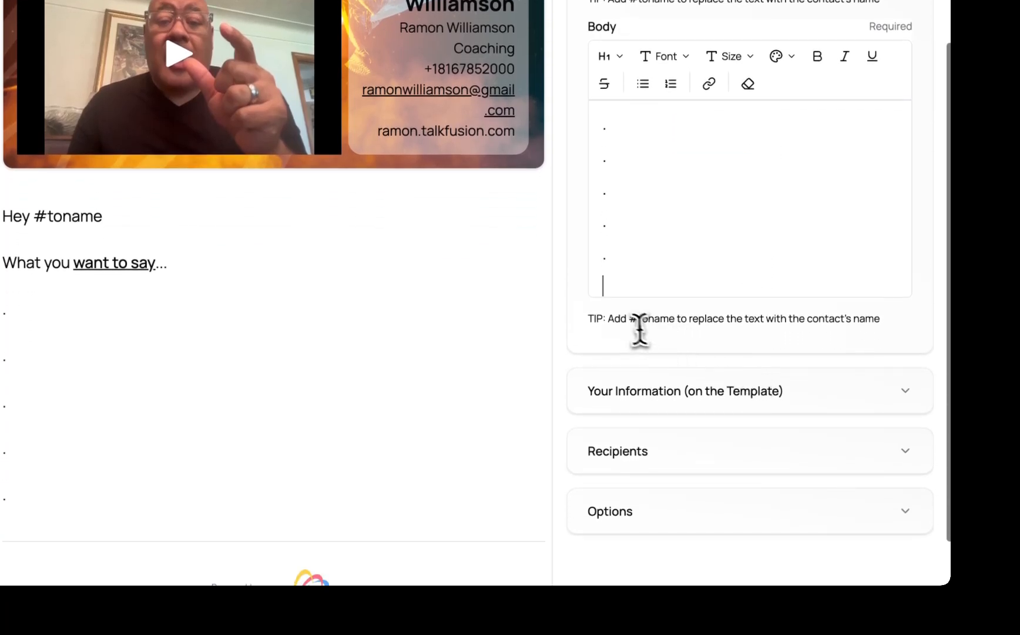
{"action": "left_click_drag", "start_coordinate": [630, 318], "coordinate": [673, 320]}
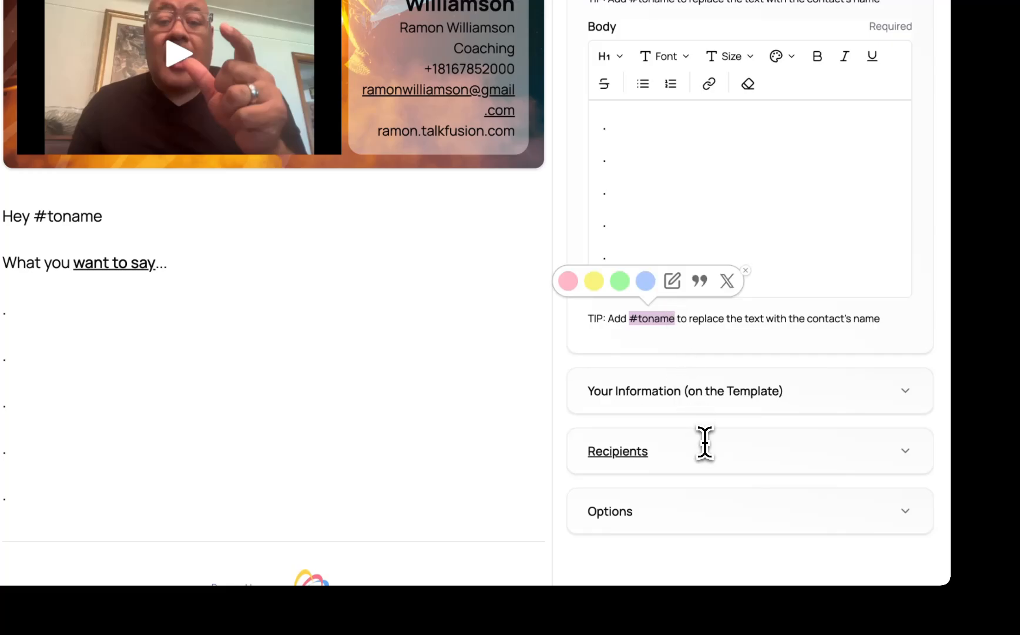
{"action": "scroll", "coordinate": [765, 358], "scroll_direction": "up", "scroll_amount": 5}
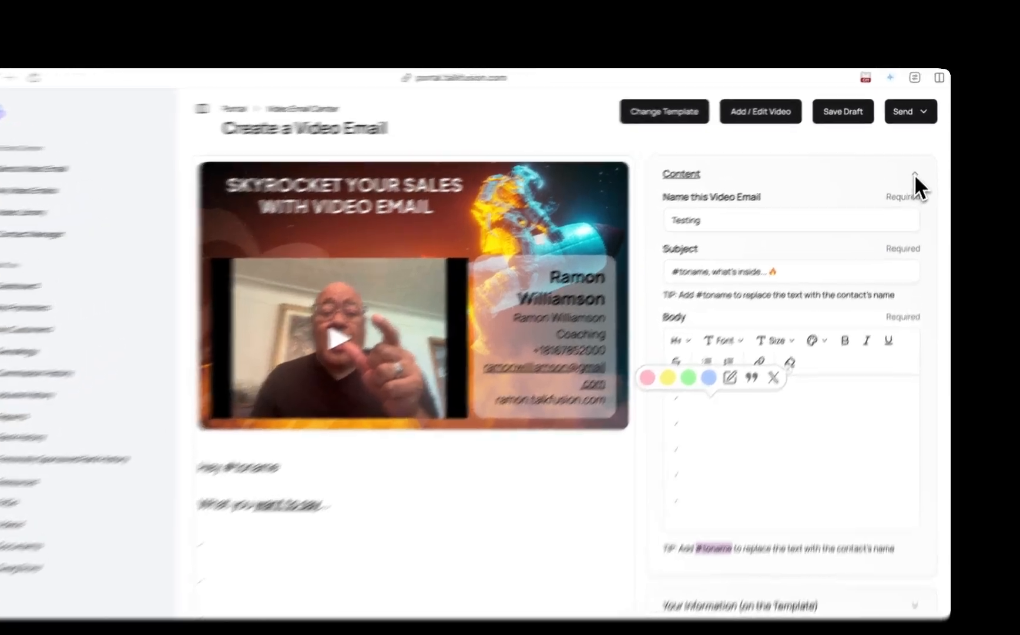
- Collapse the Content section, open Your Information, and clear the Company Name / Display Name field
{"action": "left_click", "coordinate": [911, 89]}
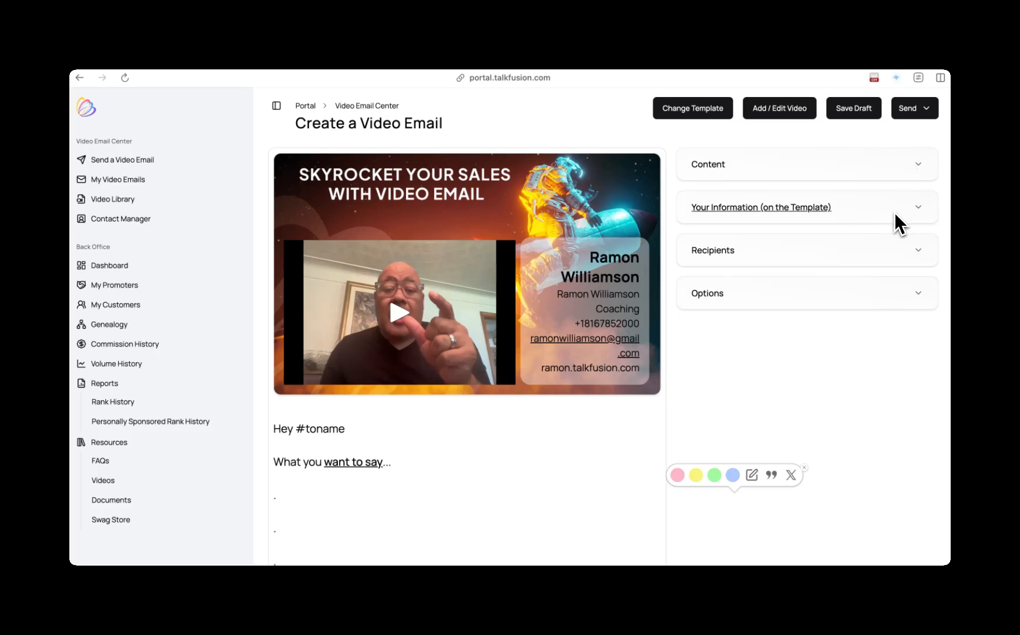
{"action": "left_click", "coordinate": [916, 208]}
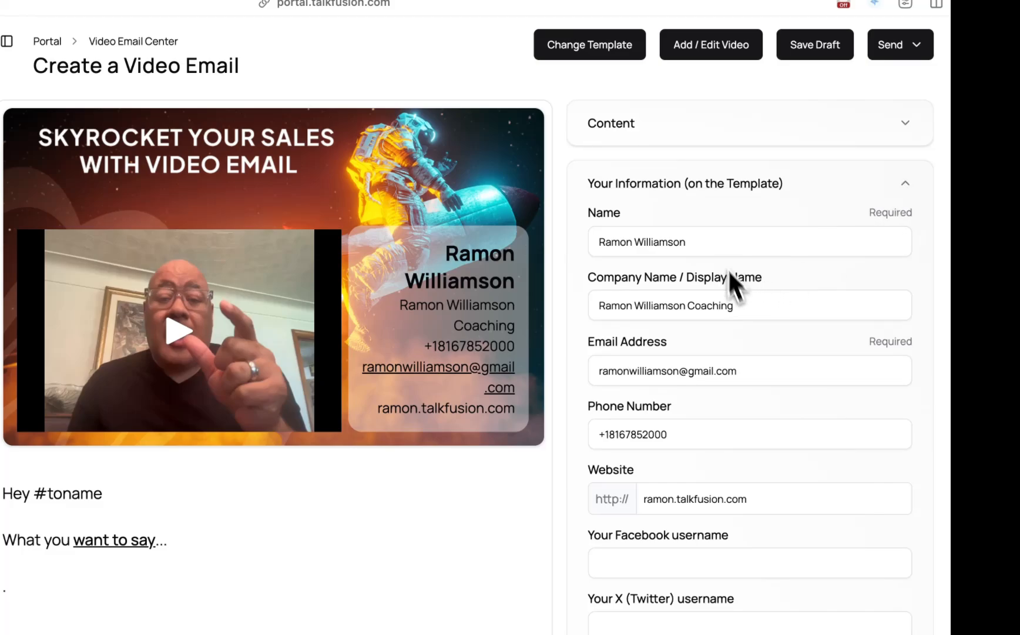
{"action": "left_click", "coordinate": [739, 306]}
{"action": "left_click_drag", "start_coordinate": [740, 306], "coordinate": [599, 302]}
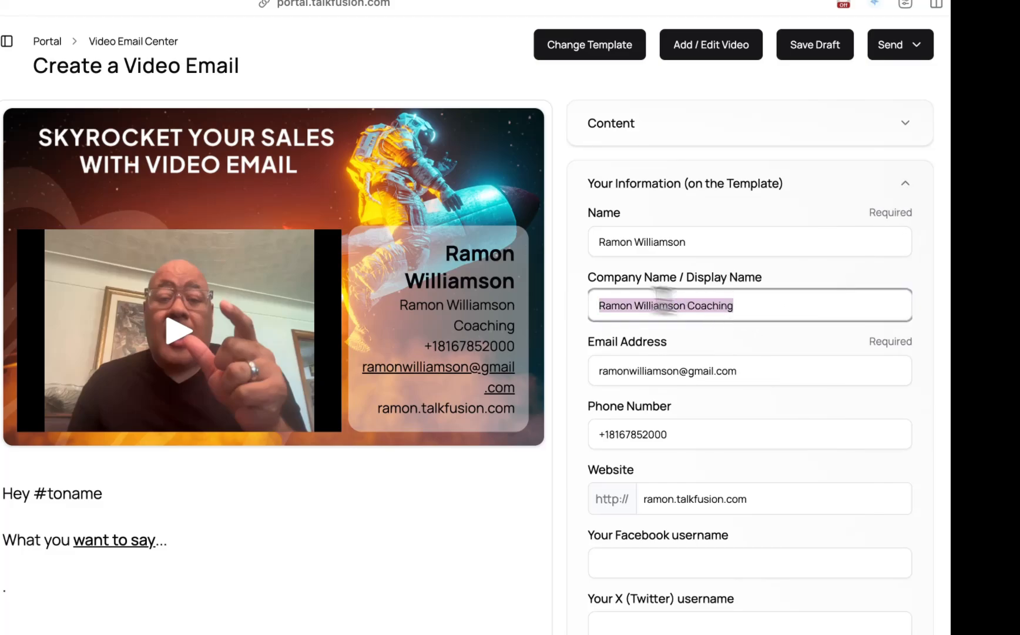
{"action": "key", "text": "BackSpace"}
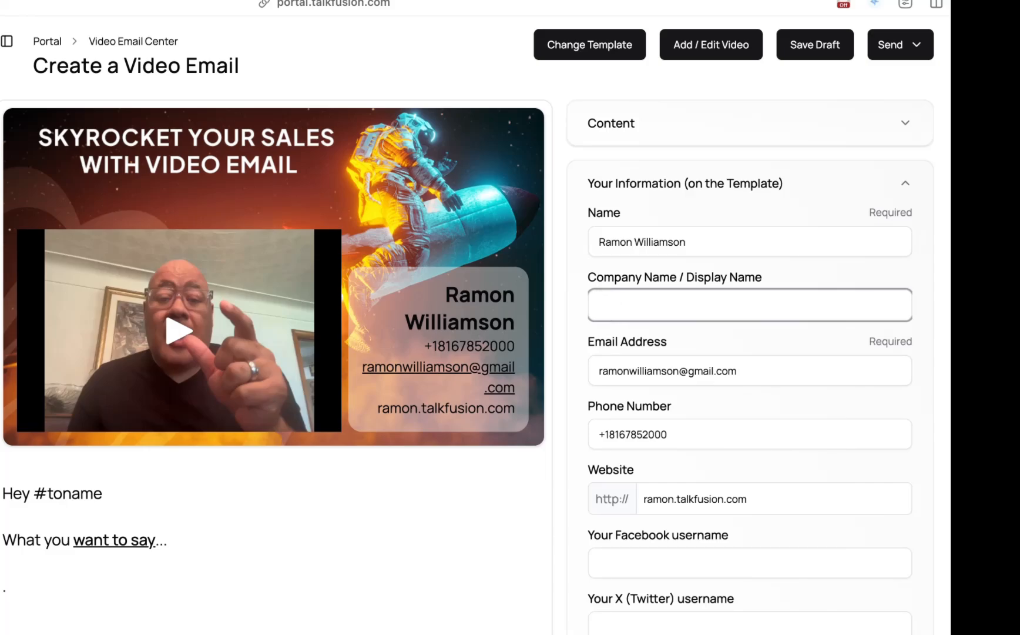
- Replace the phone number with a new number prefixed by WA and the +1 country code
{"action": "scroll", "coordinate": [626, 411], "scroll_direction": "down", "scroll_amount": 3}
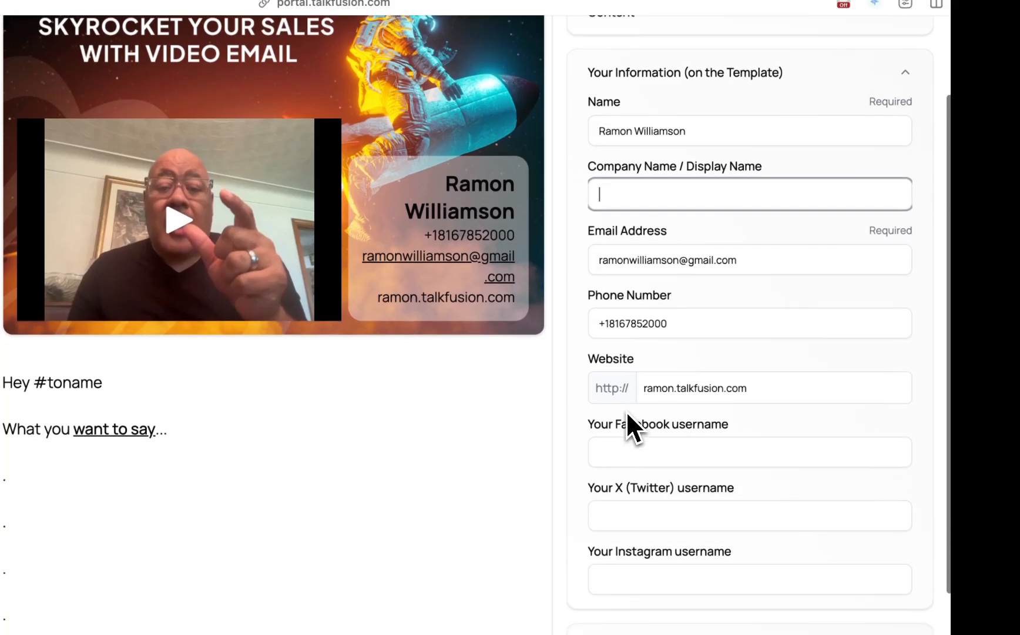
{"action": "left_click", "coordinate": [598, 324]}
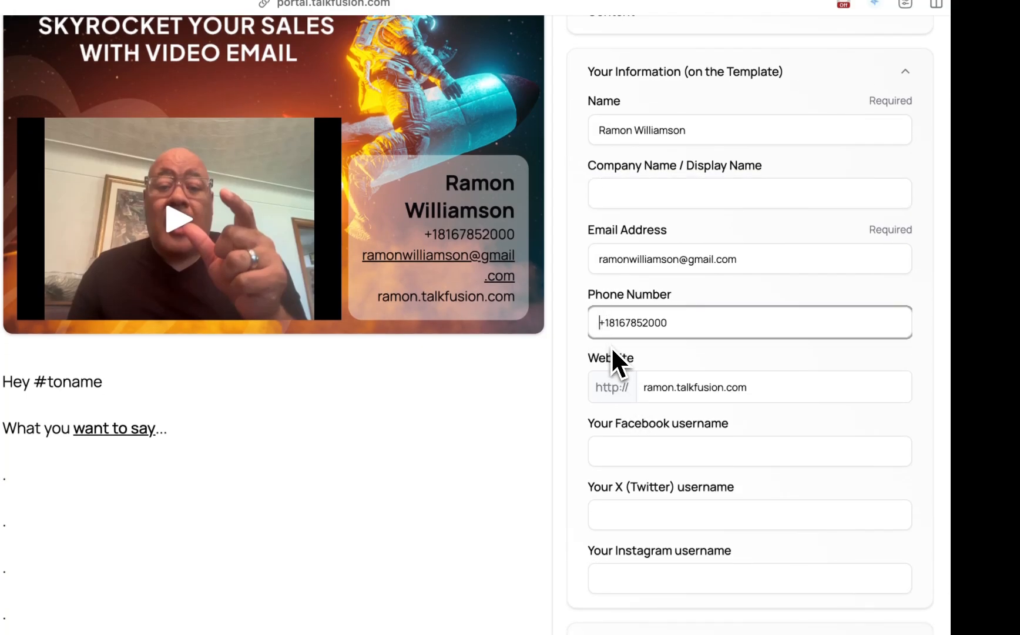
{"action": "type", "text": "WA"}
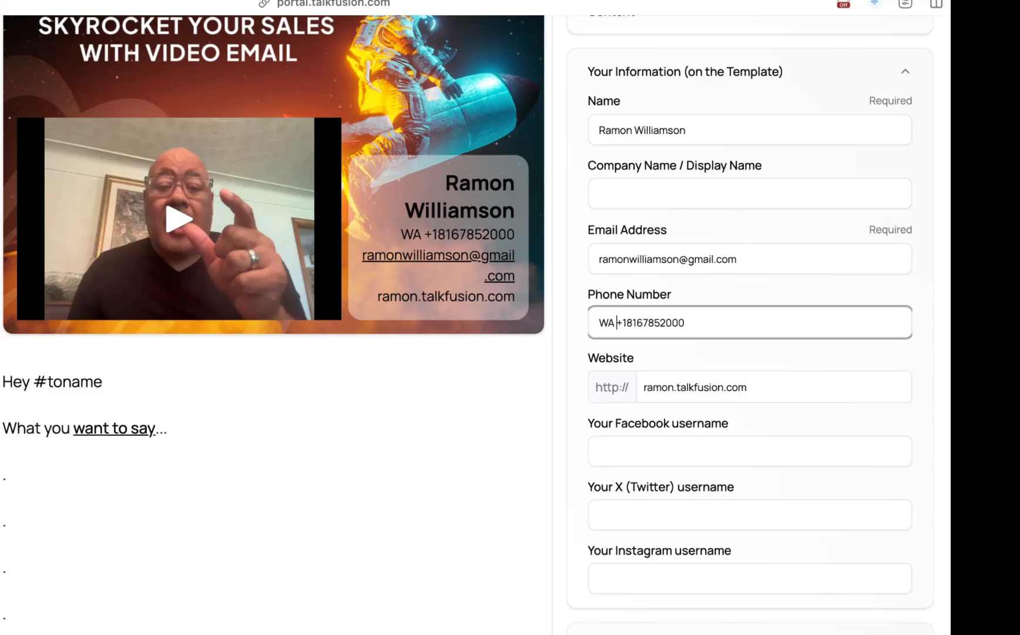
{"action": "left_click", "coordinate": [694, 323]}
{"action": "key", "text": "BackSpace"}
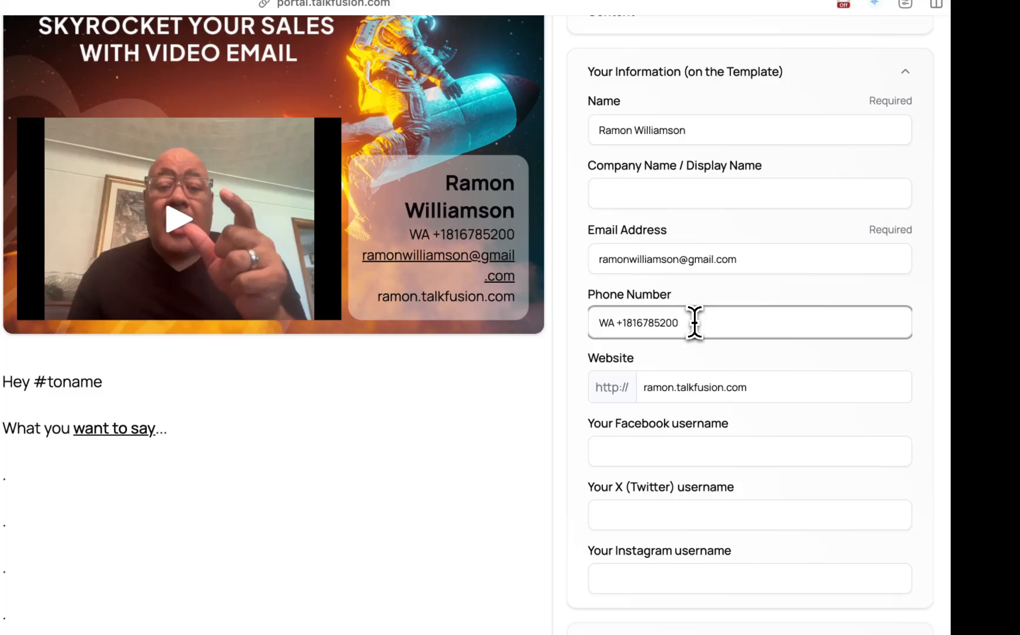
{"action": "key", "text": "BackSpace"}
{"action": "key", "text": "BackSpace"}
{"action": "key", "text": "BackSpace"}
{"action": "key", "text": "BackSpace"}
{"action": "key", "text": "BackSpace"}
{"action": "key", "text": "BackSpace"}
{"action": "key", "text": "BackSpace"}
{"action": "key", "text": "BackSpace"}
{"action": "key", "text": "BackSpace"}
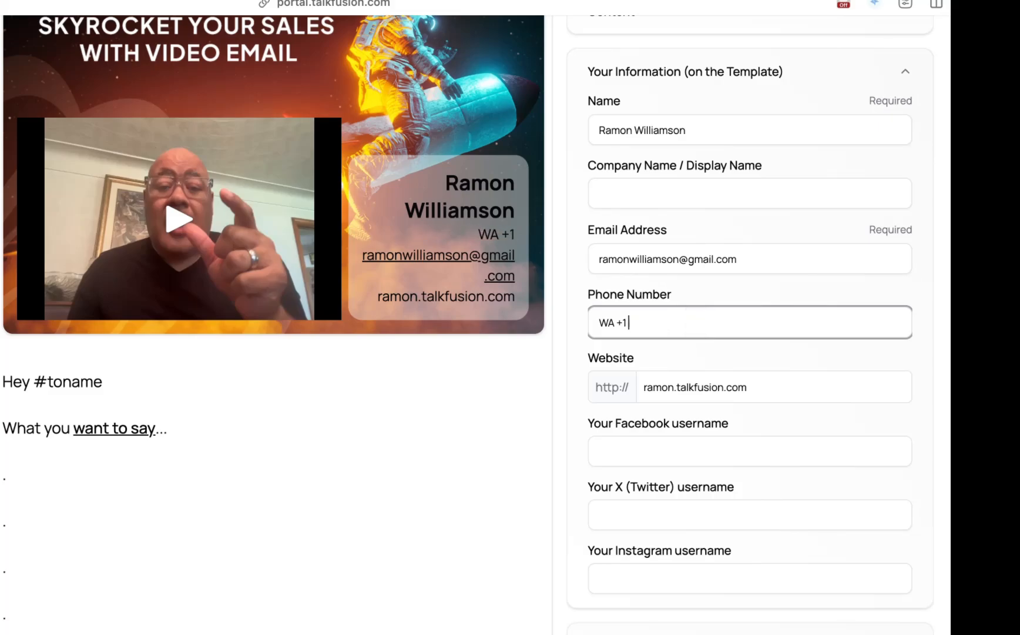
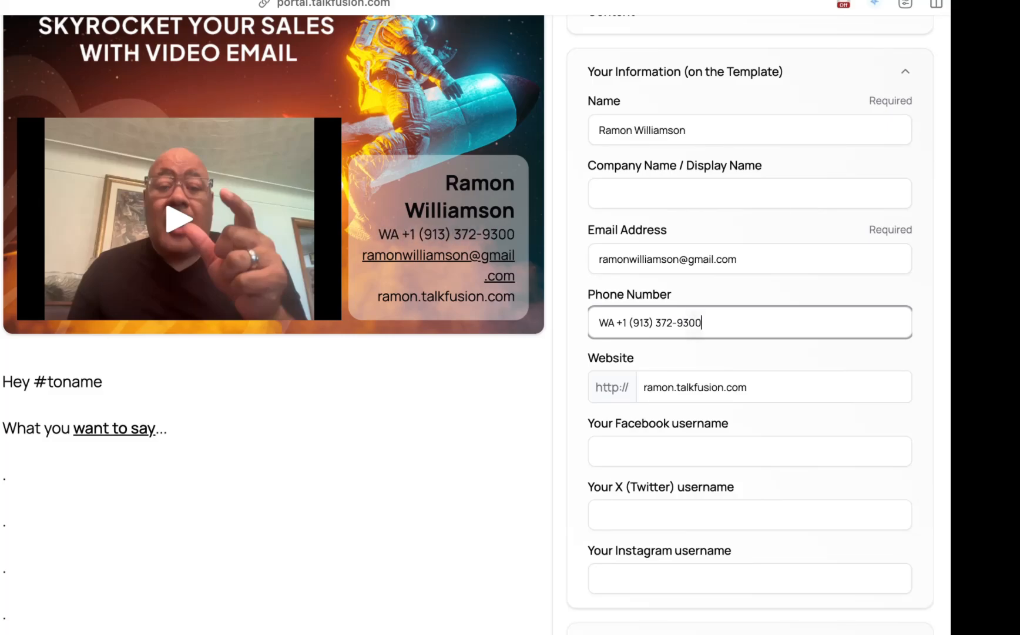
- Replace the template website with simplevideo.email
{"action": "left_click_drag", "start_coordinate": [757, 391], "coordinate": [644, 381]}
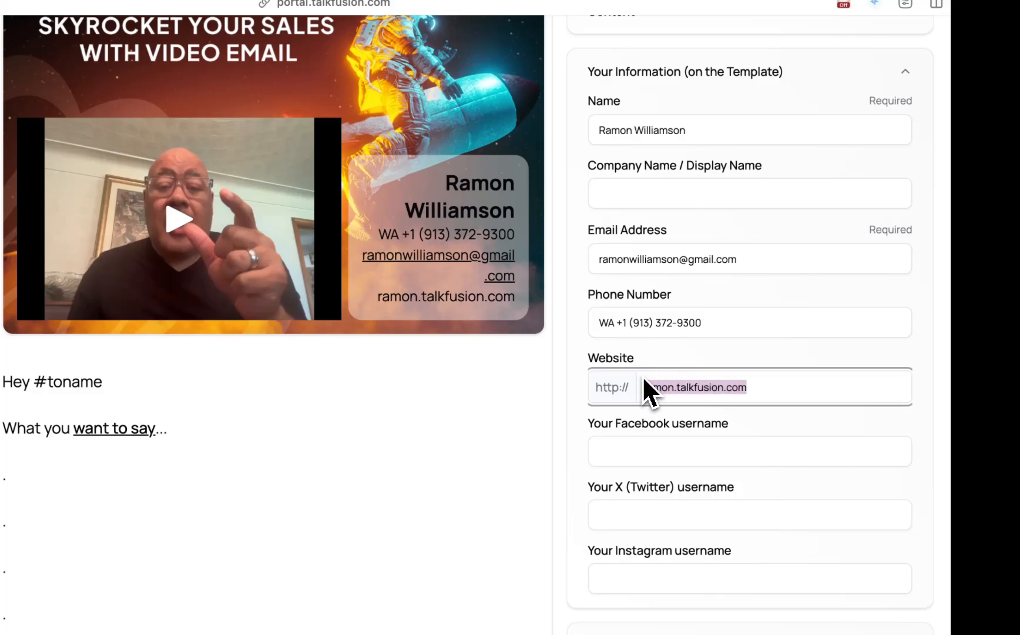
{"action": "key", "text": "BackSpace"}
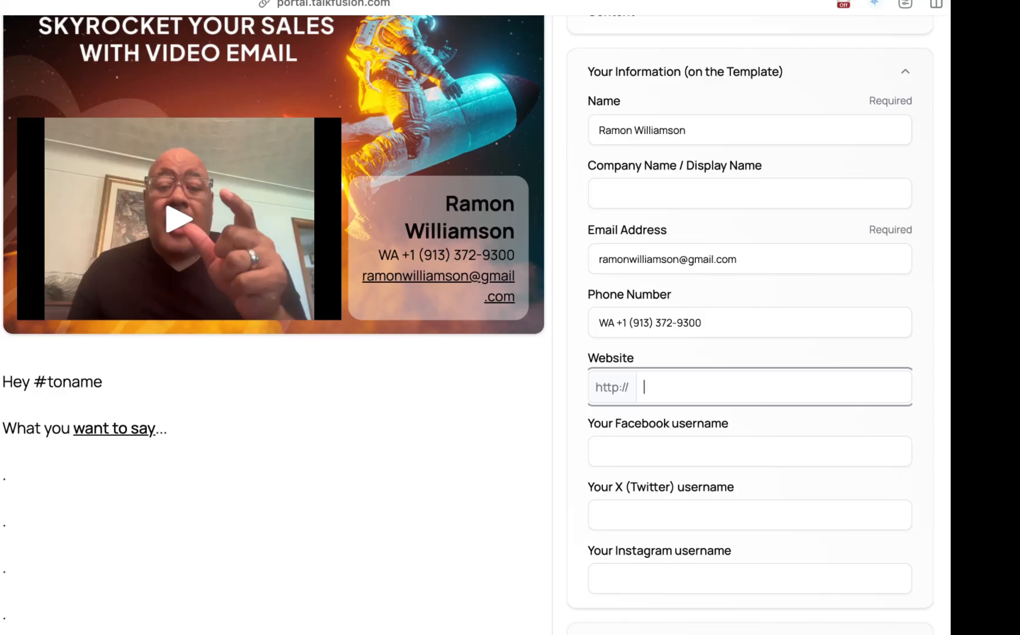
{"action": "type", "text": "h"}
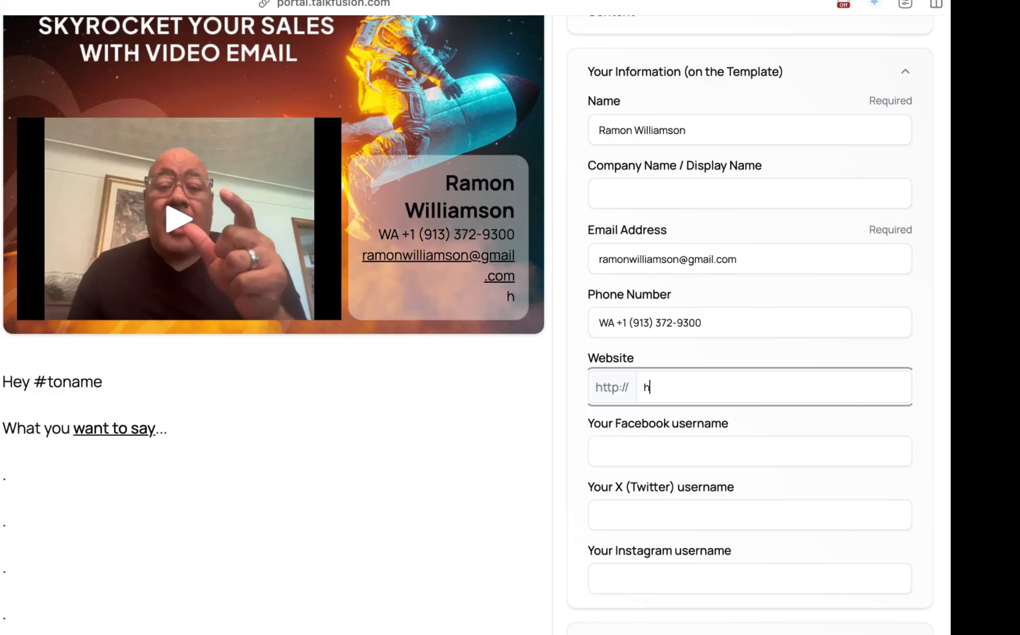
{"action": "key", "text": "BackSpace"}
{"action": "type", "text": "simplevideo."}
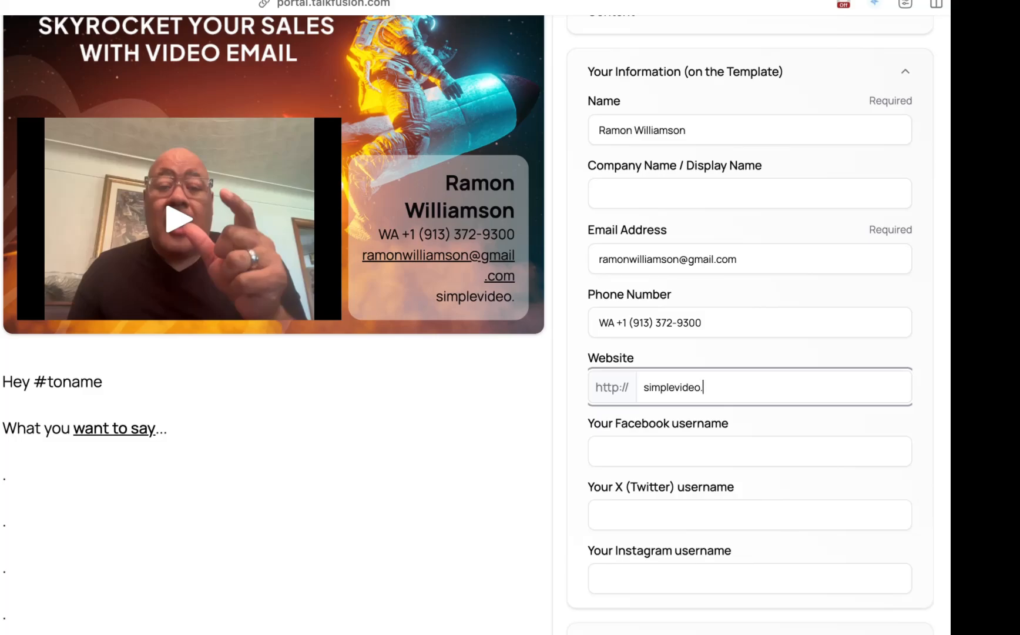
{"action": "type", "text": "email"}
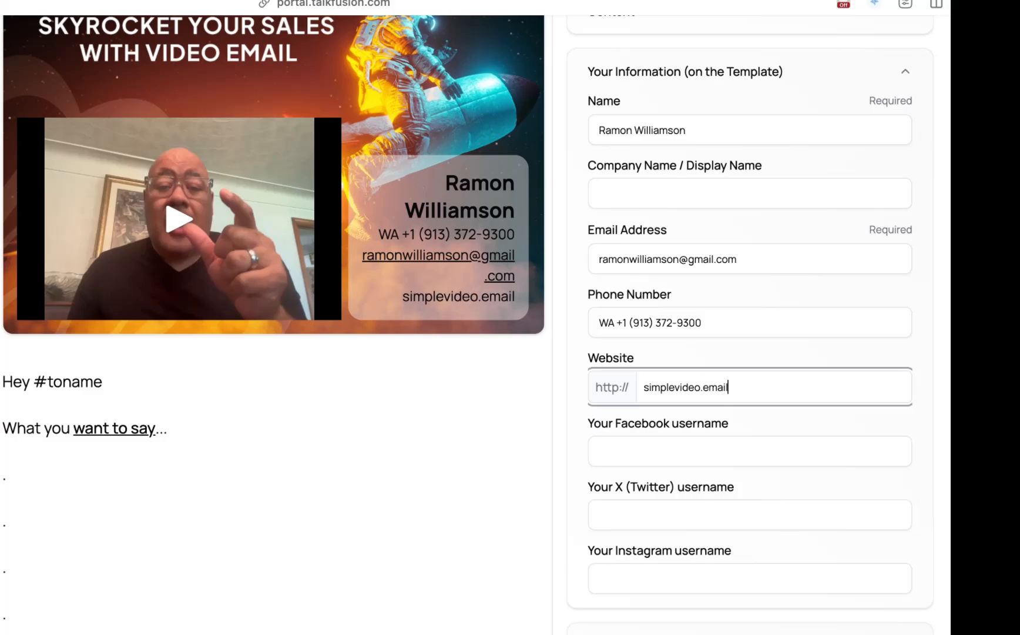
- Collapse the Your Information section and expand the Recipients section
{"action": "scroll", "coordinate": [646, 385], "scroll_direction": "down", "scroll_amount": 5}
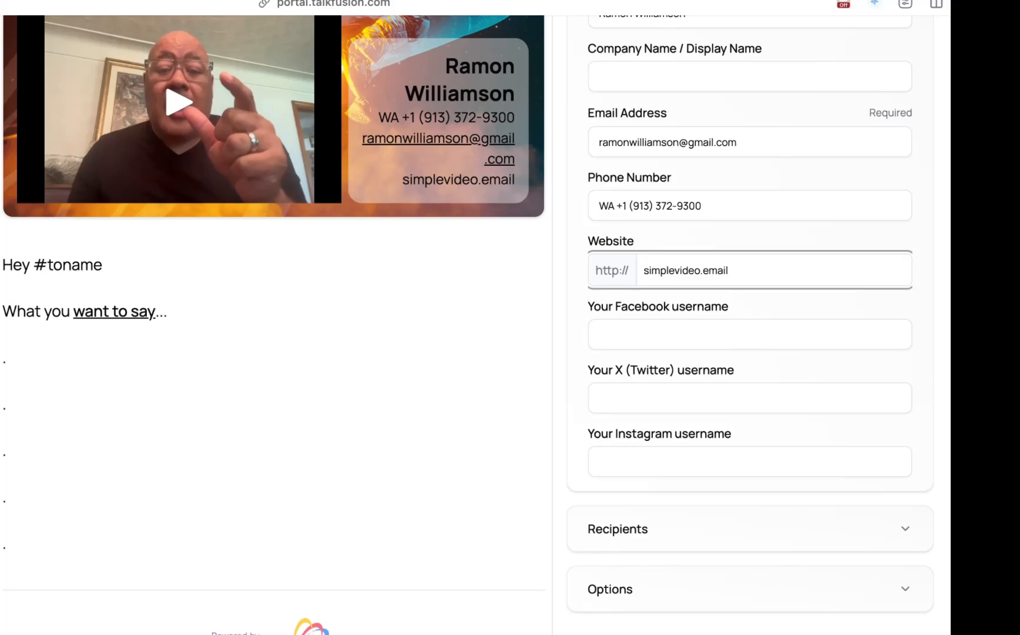
{"action": "scroll", "coordinate": [672, 329], "scroll_direction": "up", "scroll_amount": 3}
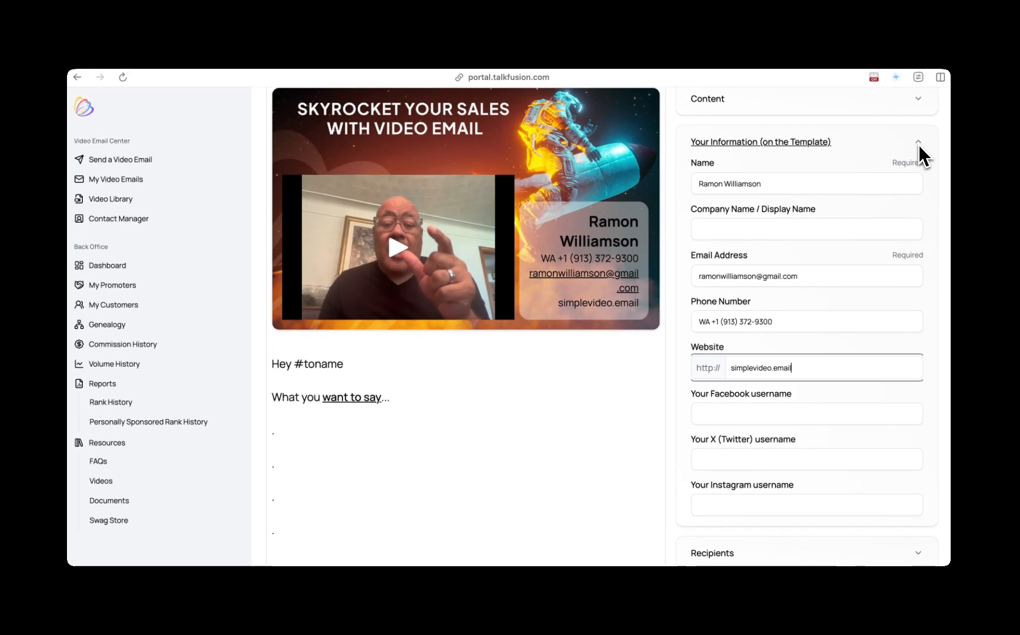
{"action": "left_click", "coordinate": [904, 91]}
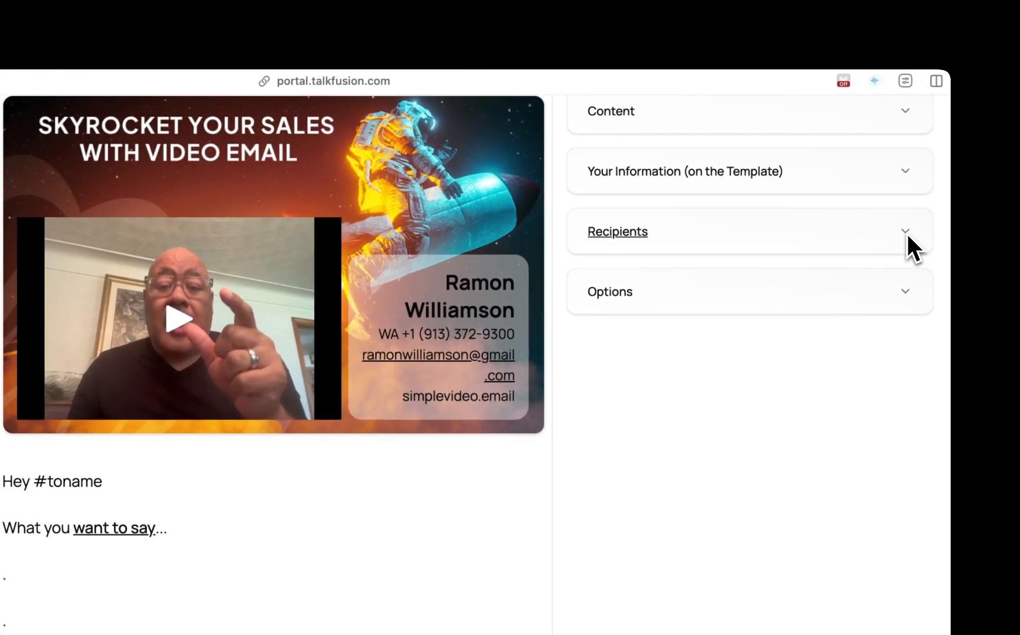
{"action": "left_click", "coordinate": [907, 229]}
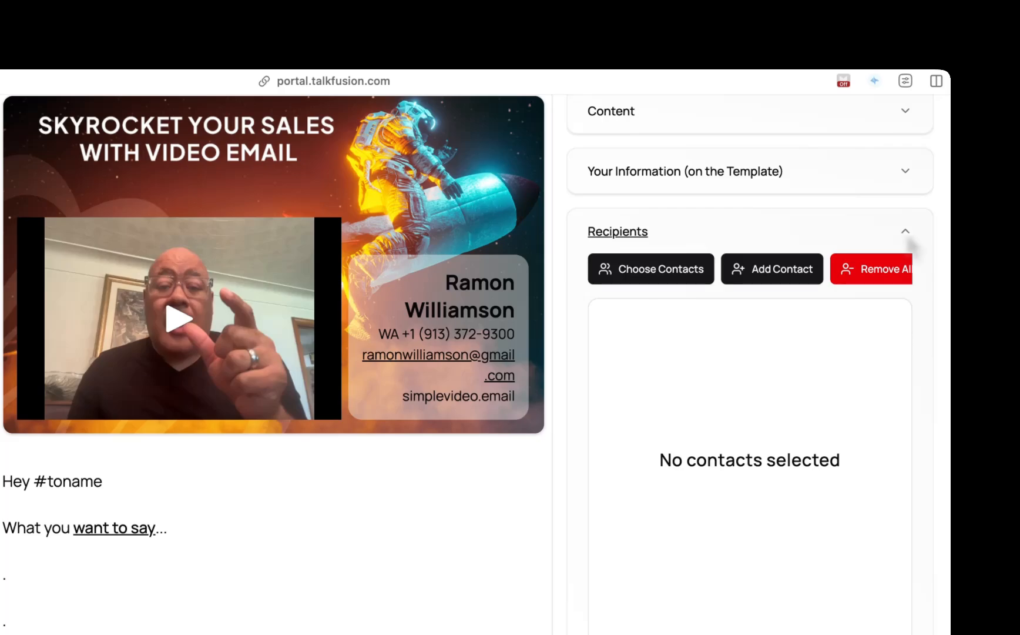
{"action": "left_click", "coordinate": [807, 267]}
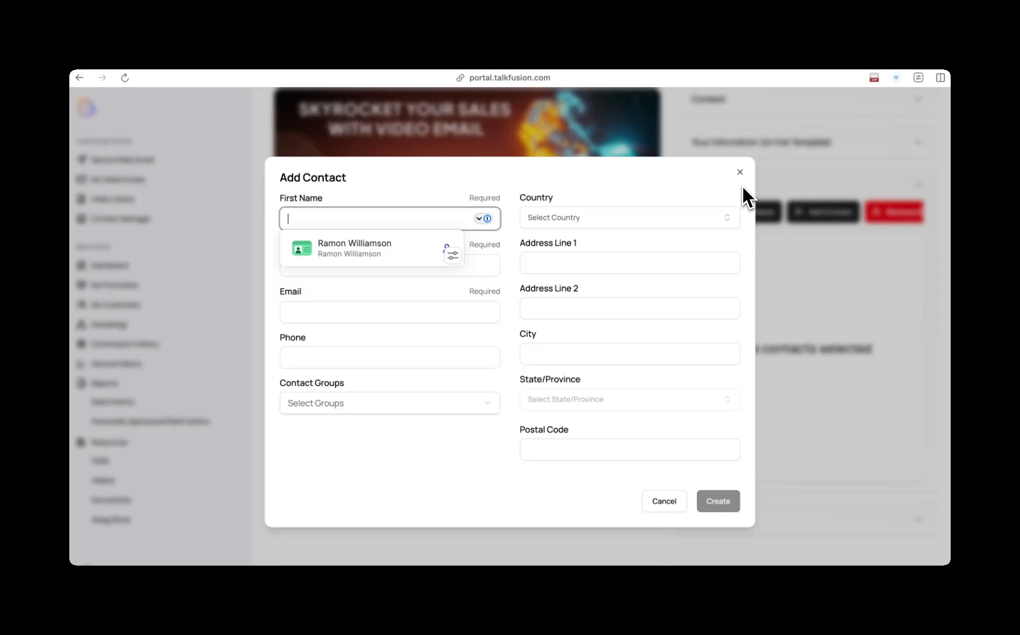
{"action": "left_click", "coordinate": [493, 405]}
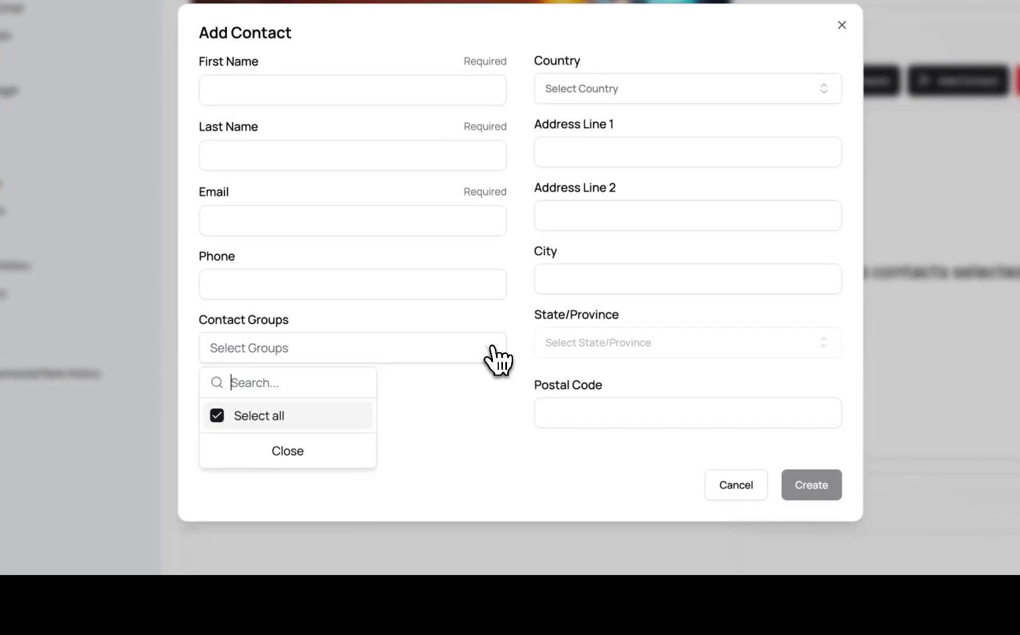
{"action": "left_click", "coordinate": [513, 429]}
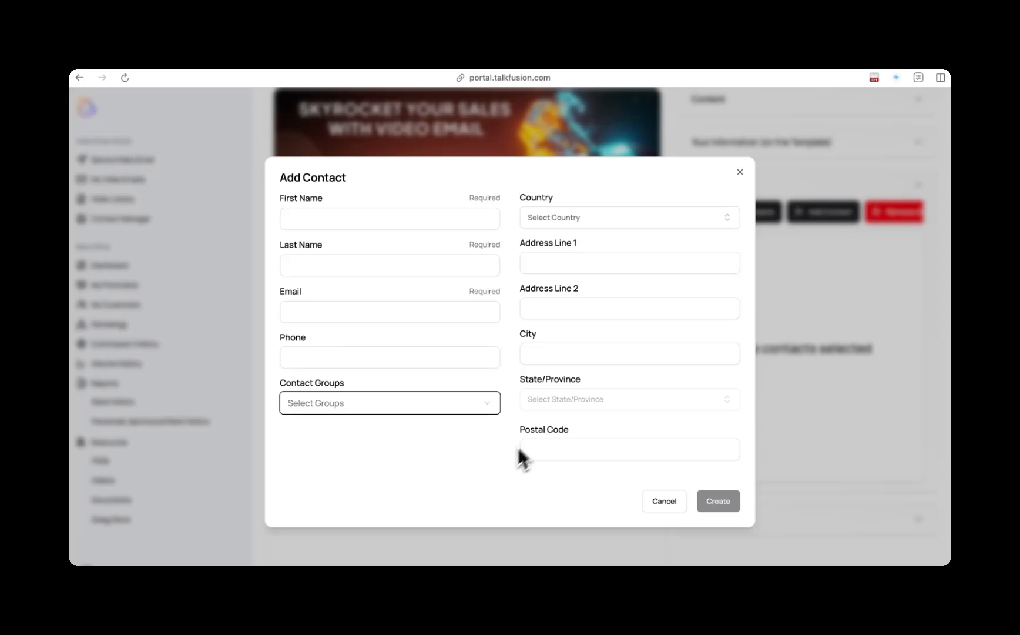
{"action": "left_click", "coordinate": [741, 172]}
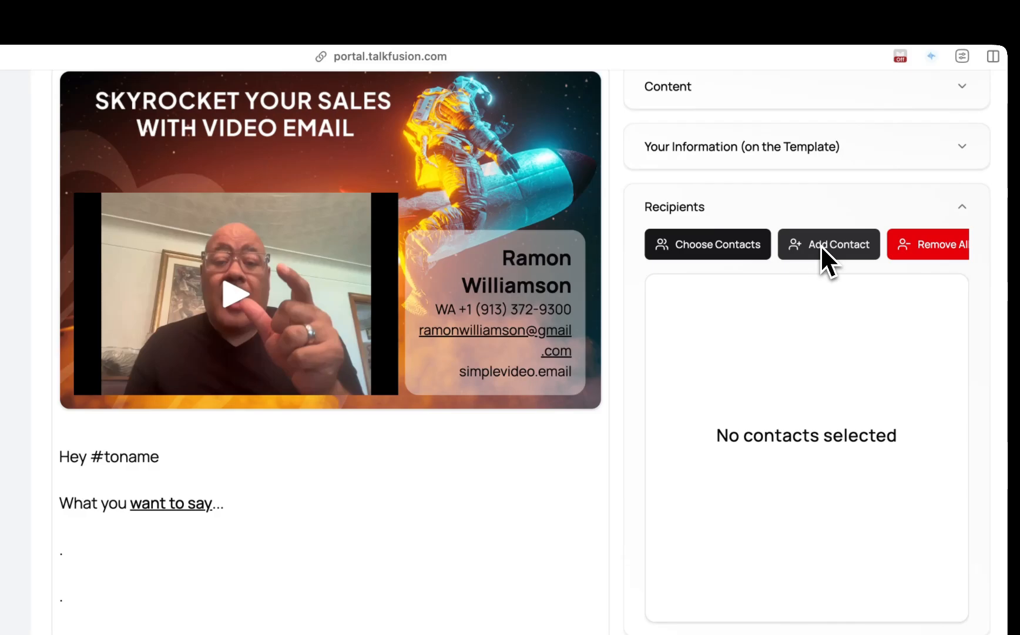
- Choose the sender's own contact, matching the template email address, as the recipient and save the selection
{"action": "left_click", "coordinate": [732, 243]}
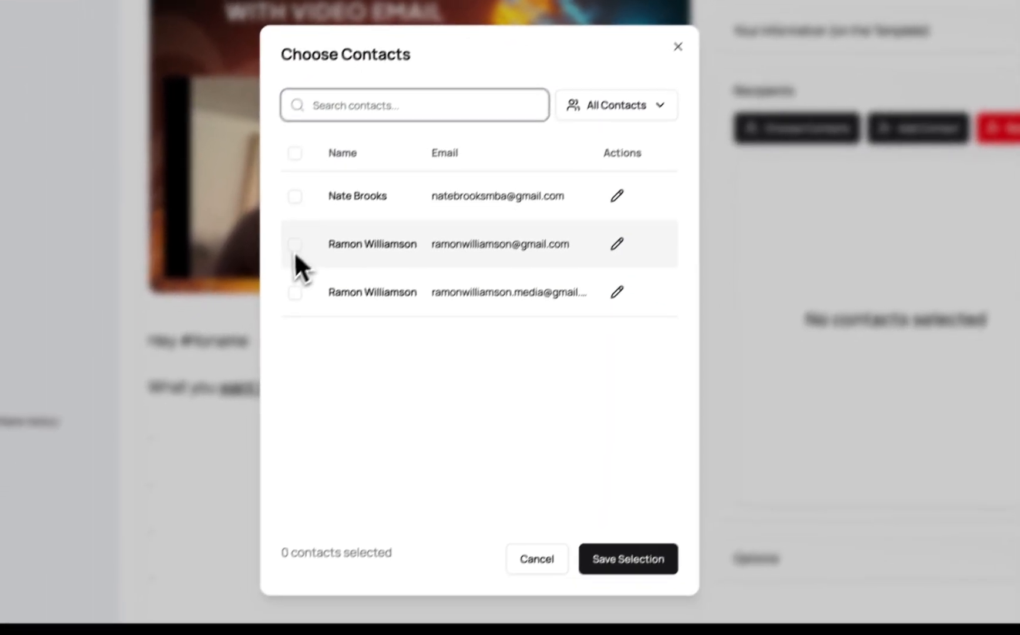
{"action": "left_click", "coordinate": [206, 361]}
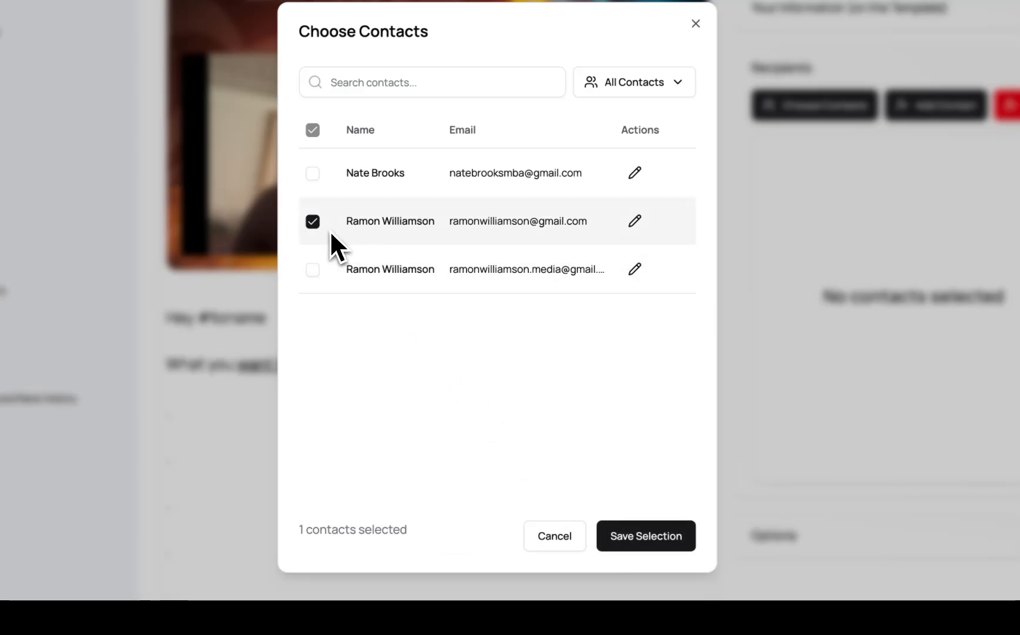
{"action": "left_click", "coordinate": [654, 535]}
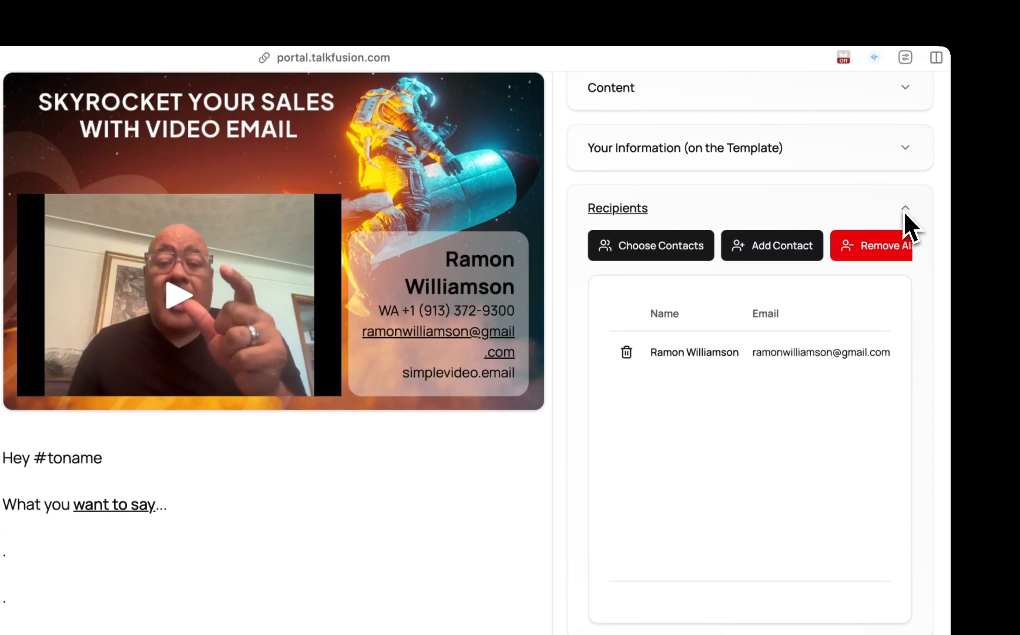
- Collapse Recipients, enable Social Sharing in the Options section, and collapse Options
{"action": "left_click", "coordinate": [905, 110]}
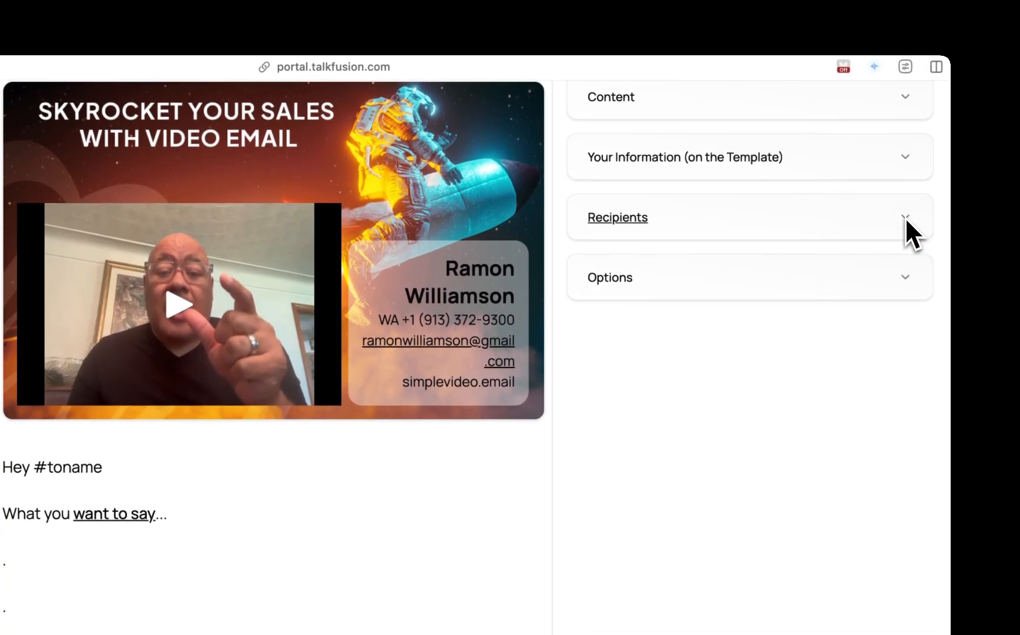
{"action": "left_click", "coordinate": [904, 278]}
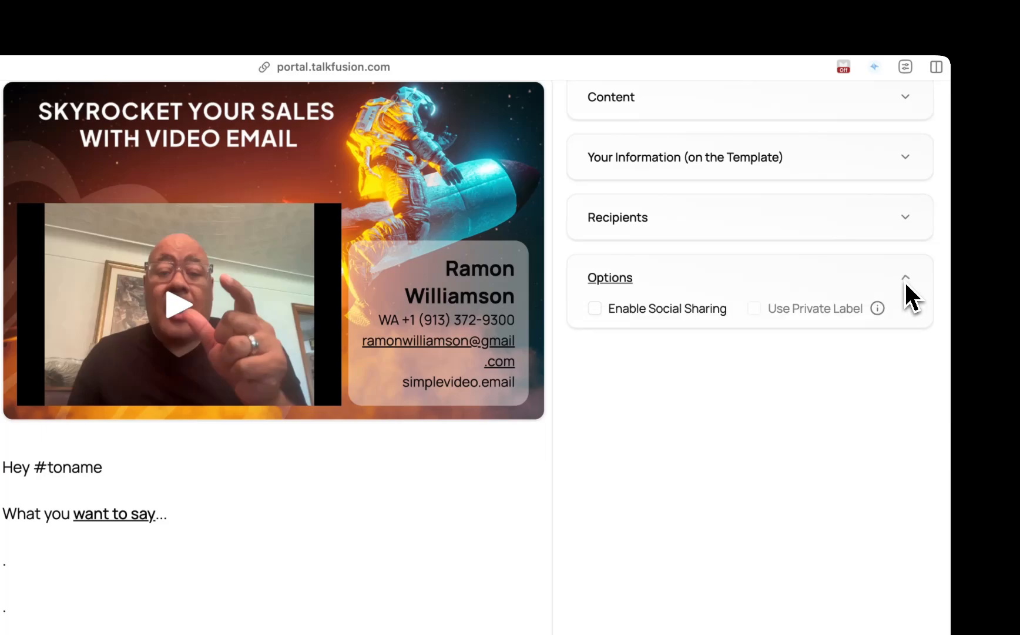
{"action": "left_click", "coordinate": [595, 309]}
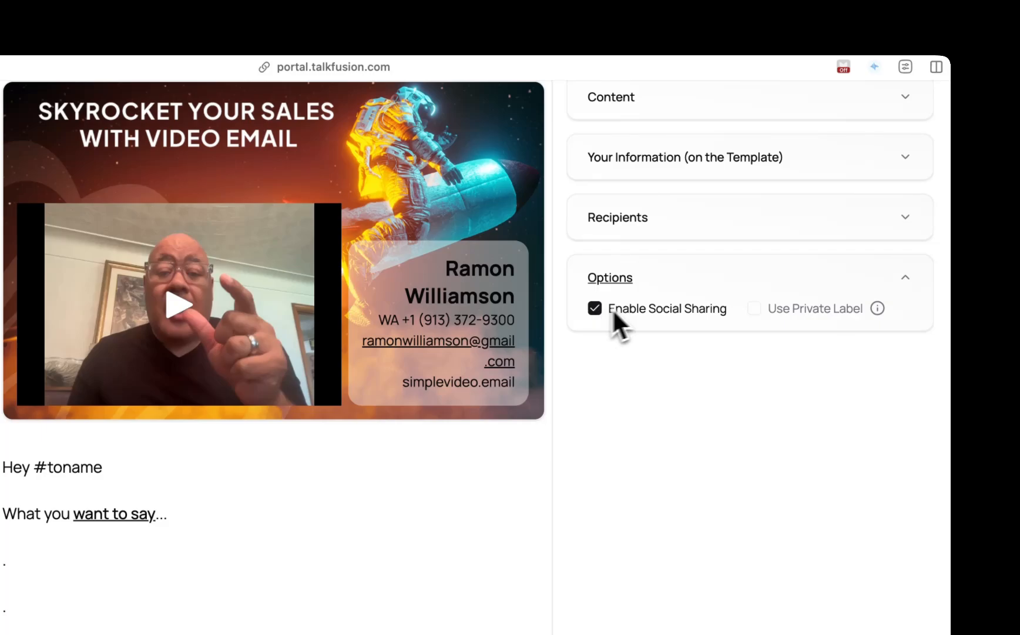
{"action": "mouse_move", "coordinate": [804, 312]}
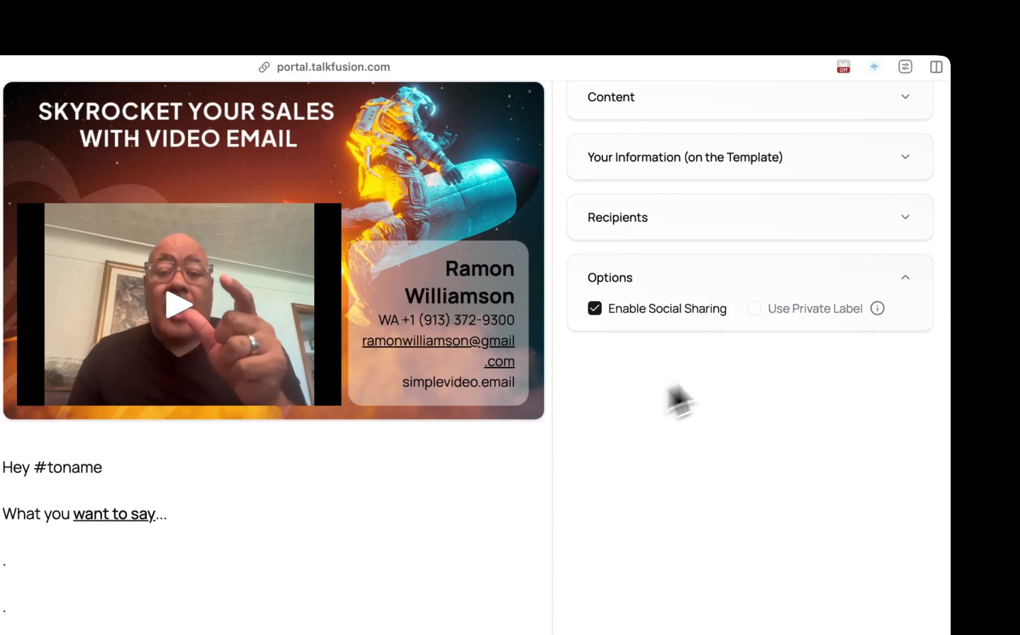
{"action": "left_click", "coordinate": [906, 277]}
{"action": "scroll", "coordinate": [906, 291], "scroll_direction": "up", "scroll_amount": 3}
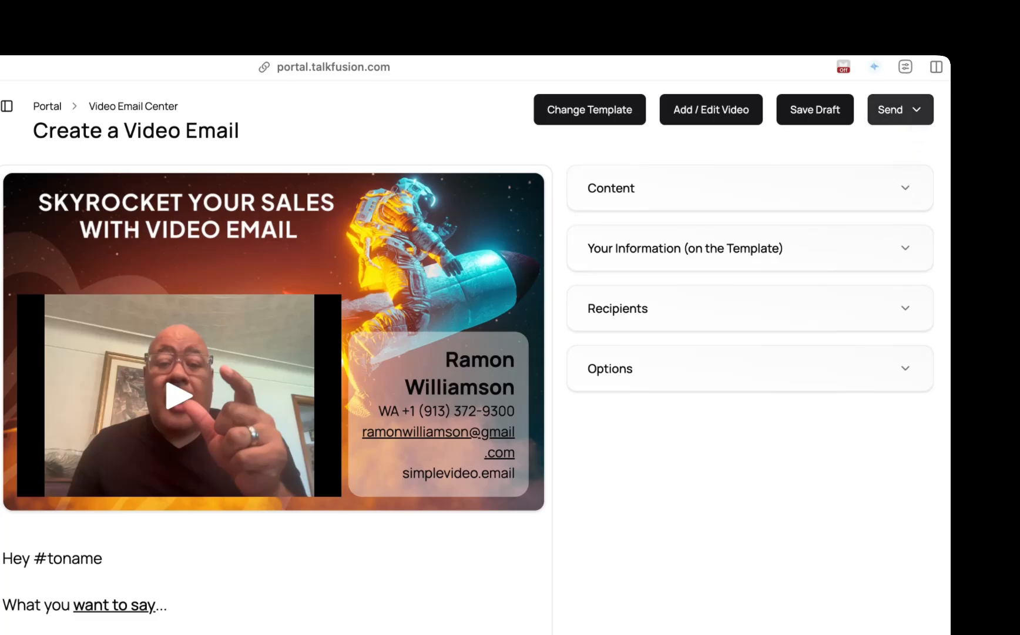
- Try scheduling the email for later on 8/15/2025 at 12:00:00 PM, then close the scheduling dialog
{"action": "left_click", "coordinate": [910, 110]}
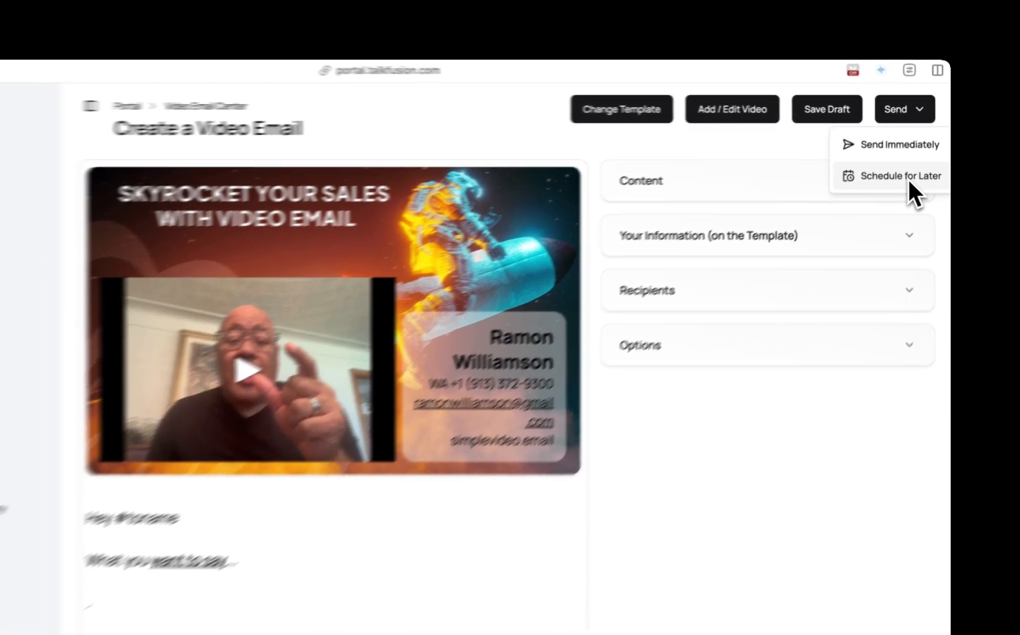
{"action": "left_click", "coordinate": [903, 183]}
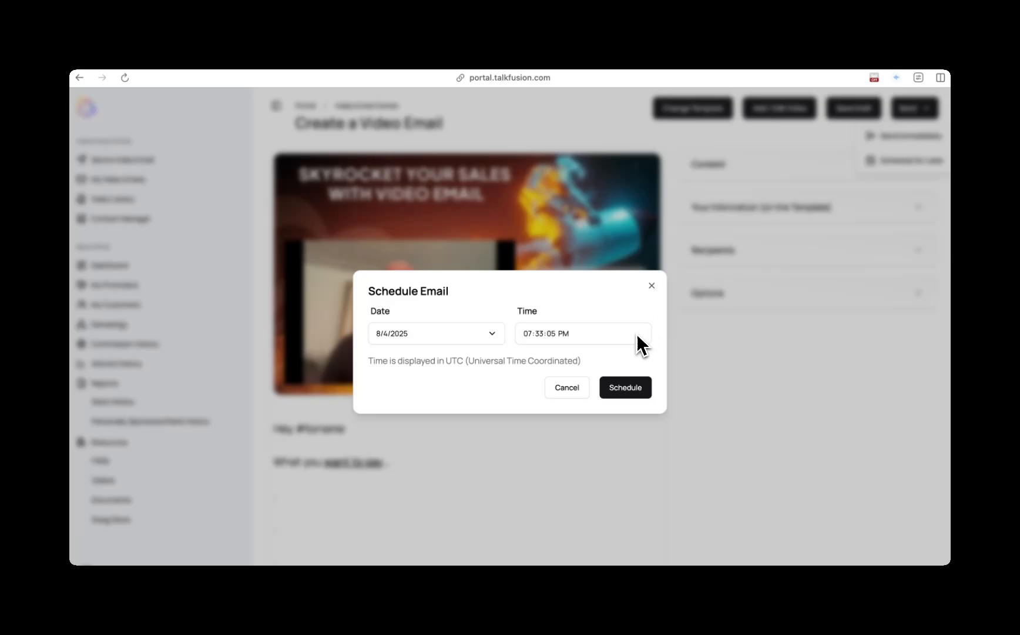
{"action": "left_click", "coordinate": [489, 335]}
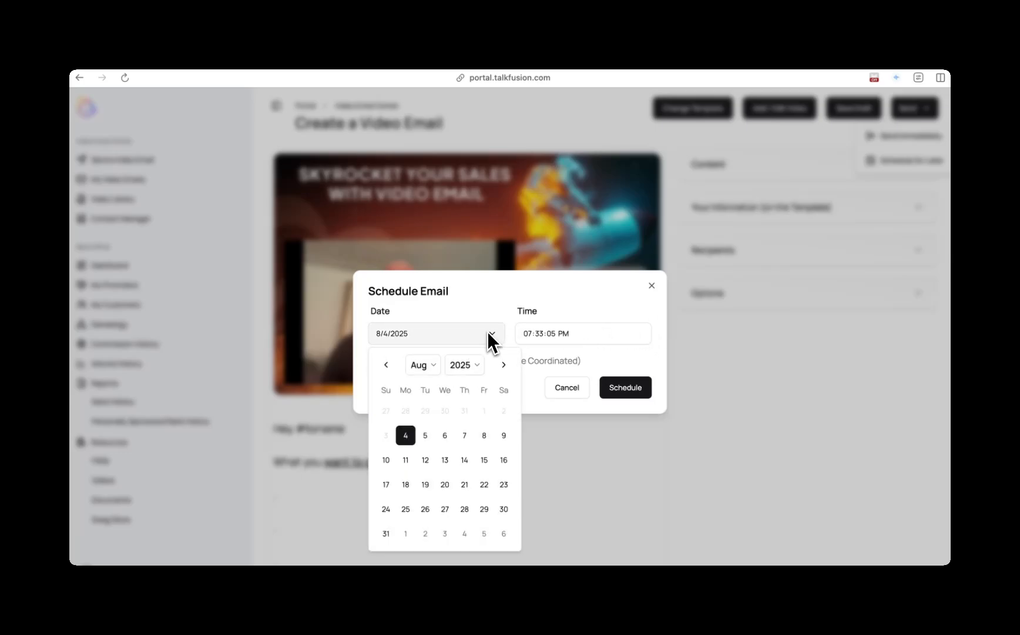
{"action": "left_click", "coordinate": [484, 460]}
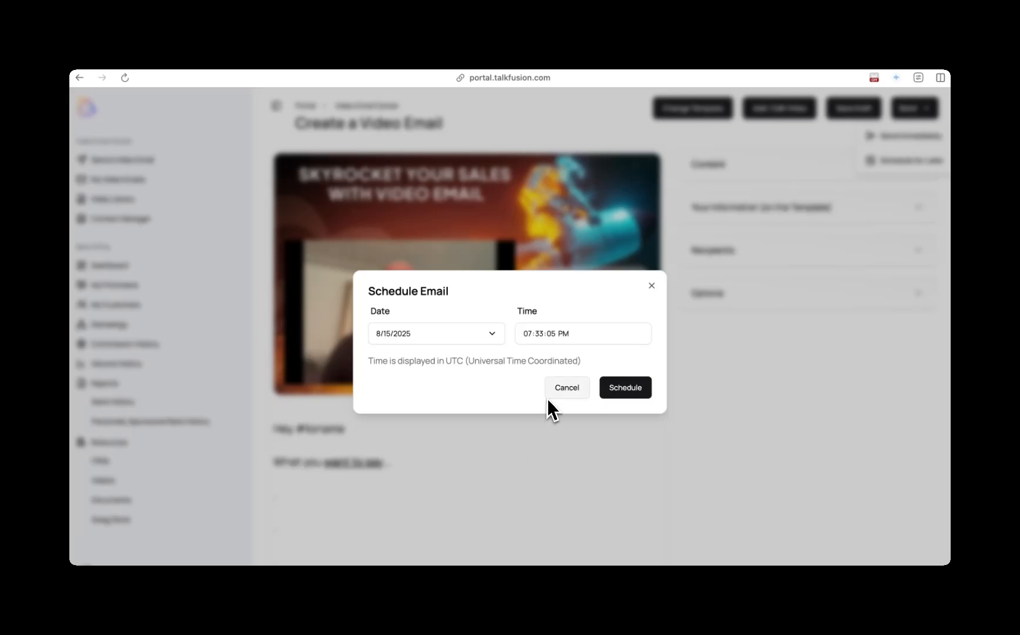
{"action": "left_click_drag", "start_coordinate": [578, 363], "coordinate": [469, 364]}
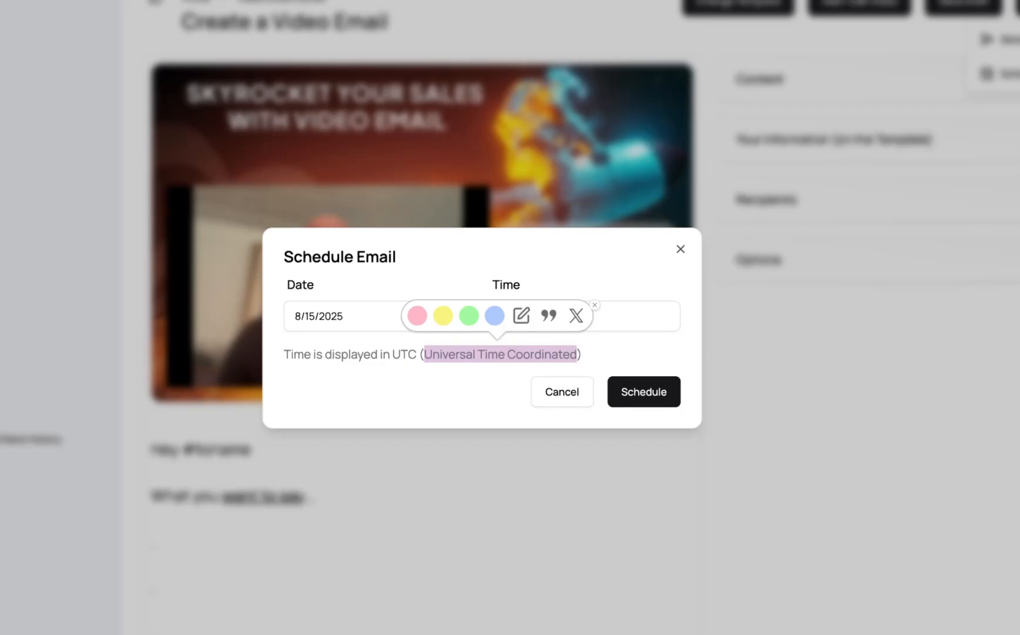
{"action": "left_click", "coordinate": [555, 278]}
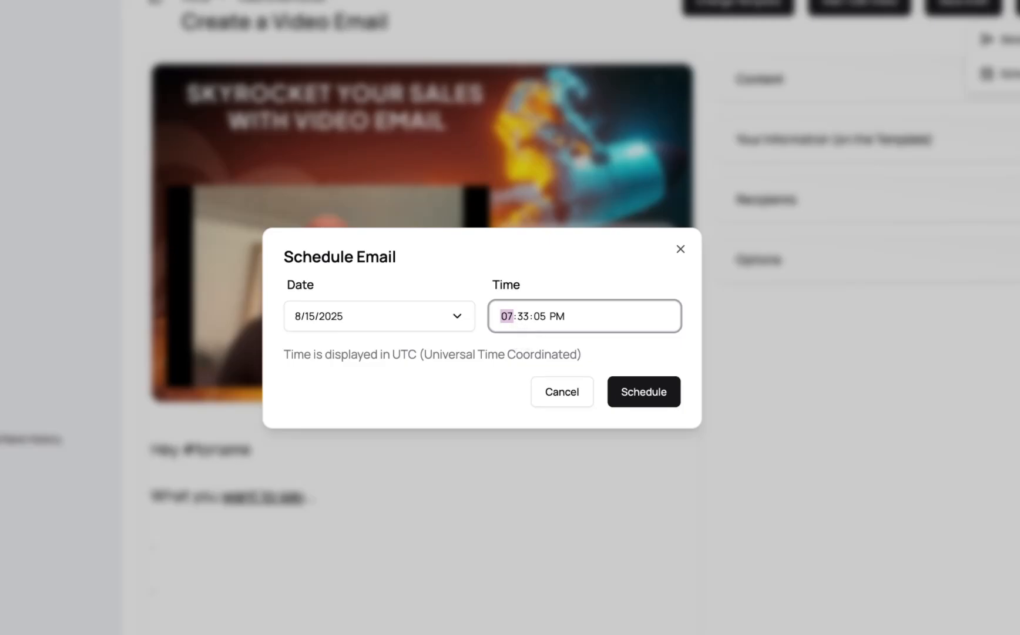
{"action": "type", "text": "12:00:00"}
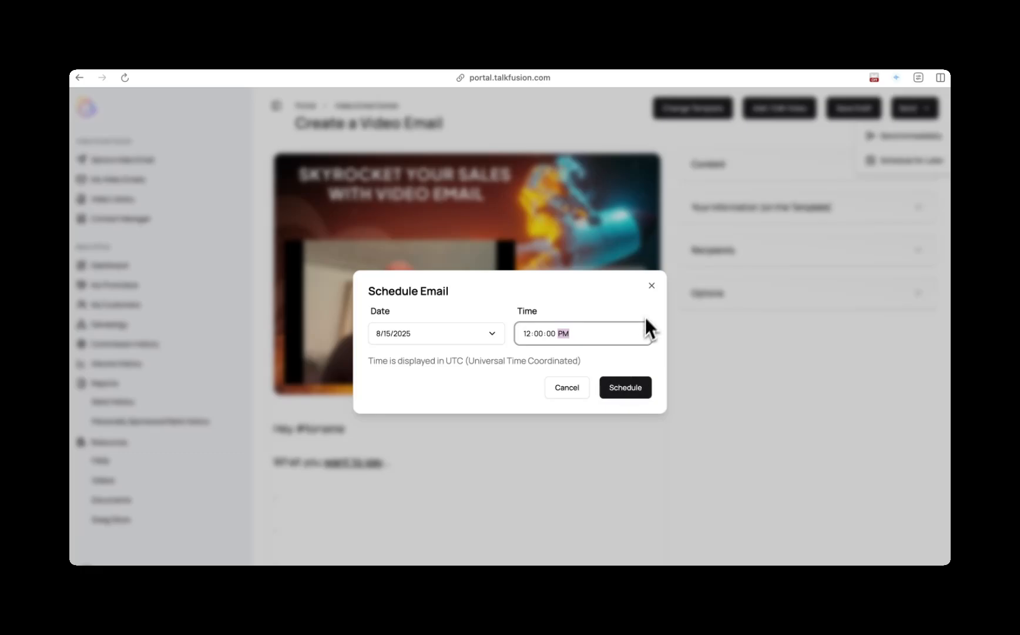
{"action": "left_click", "coordinate": [652, 286]}
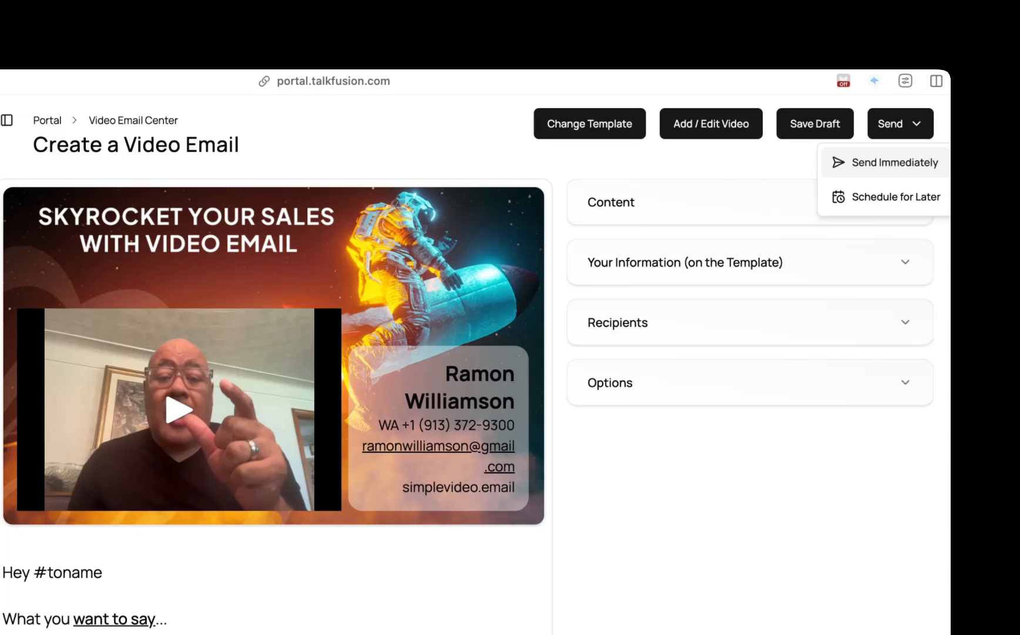
- Send the video email immediately
{"action": "left_click", "coordinate": [880, 170]}
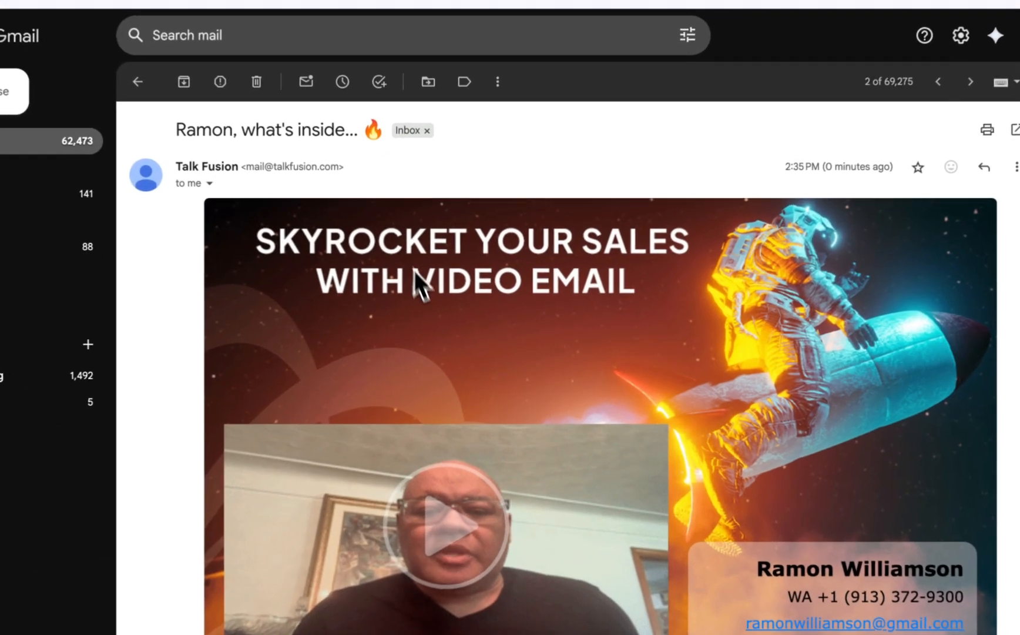
- Switch to Gmail, review the received video email, and open its website link to check it
{"action": "scroll", "coordinate": [449, 300], "scroll_direction": "down", "scroll_amount": 3}
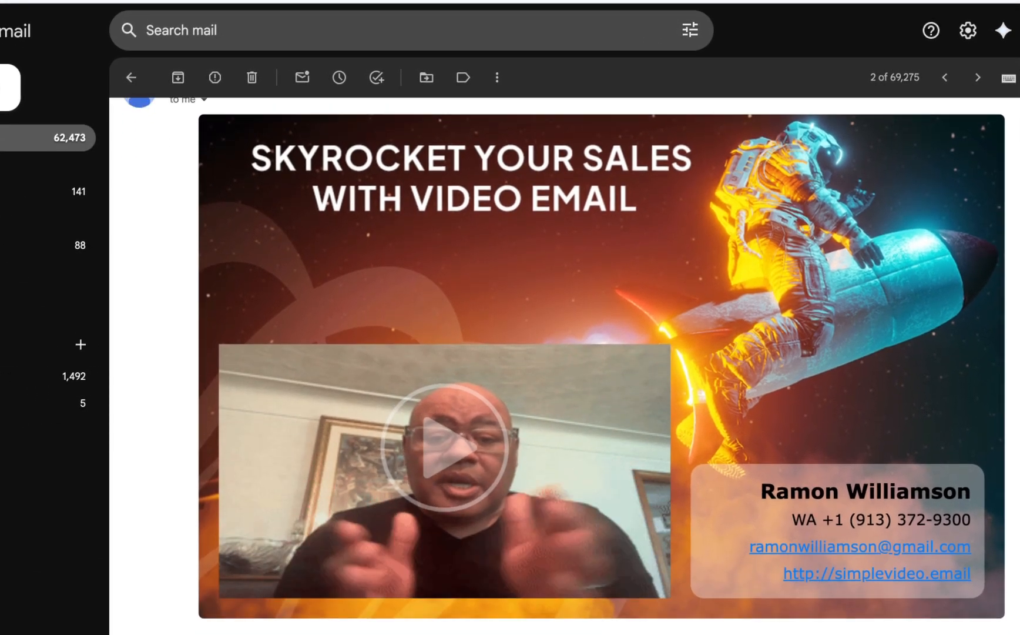
{"action": "scroll", "coordinate": [566, 360], "scroll_direction": "down", "scroll_amount": 1}
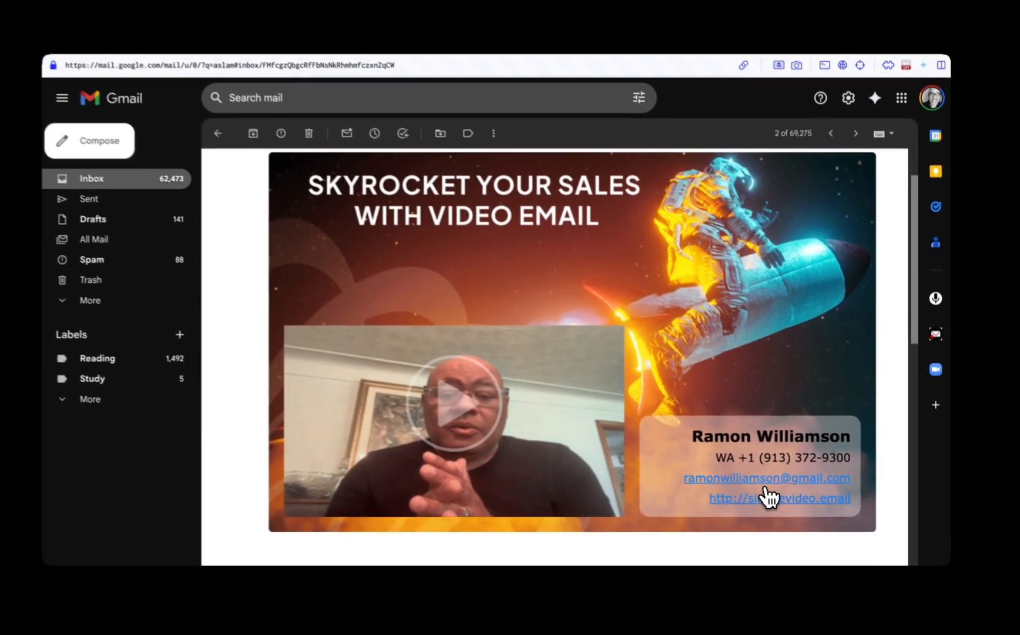
{"action": "left_click", "coordinate": [713, 475]}
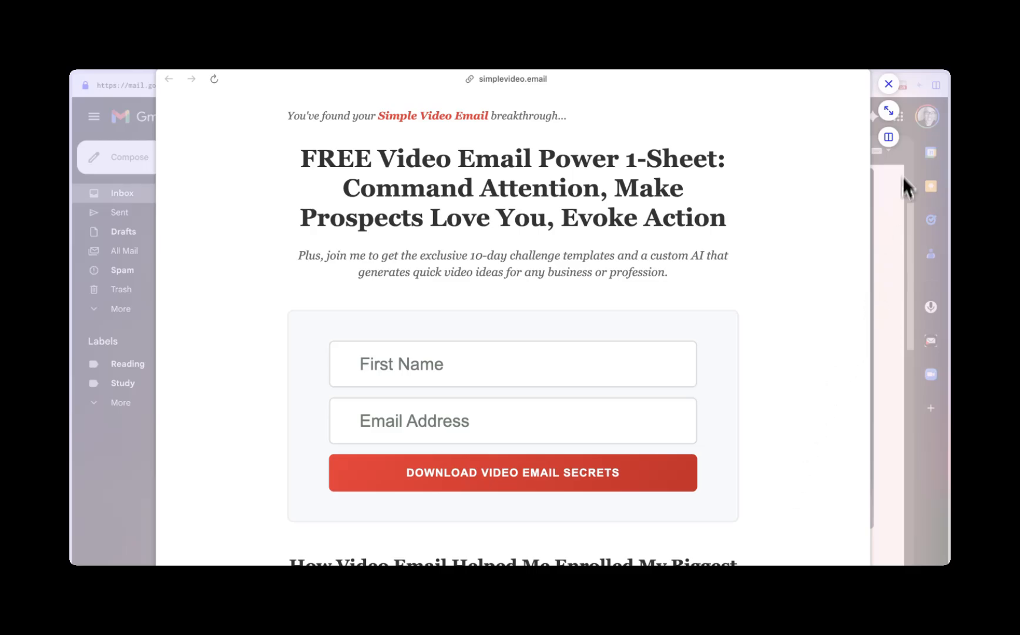
{"action": "left_click", "coordinate": [888, 88]}
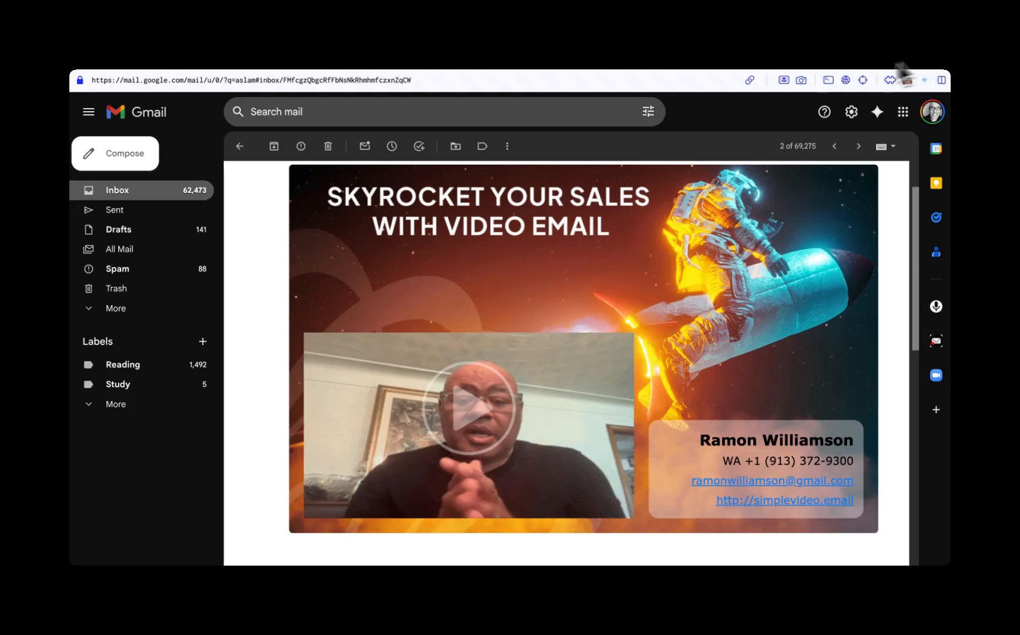
{"action": "scroll", "coordinate": [724, 353], "scroll_direction": "down", "scroll_amount": 7}
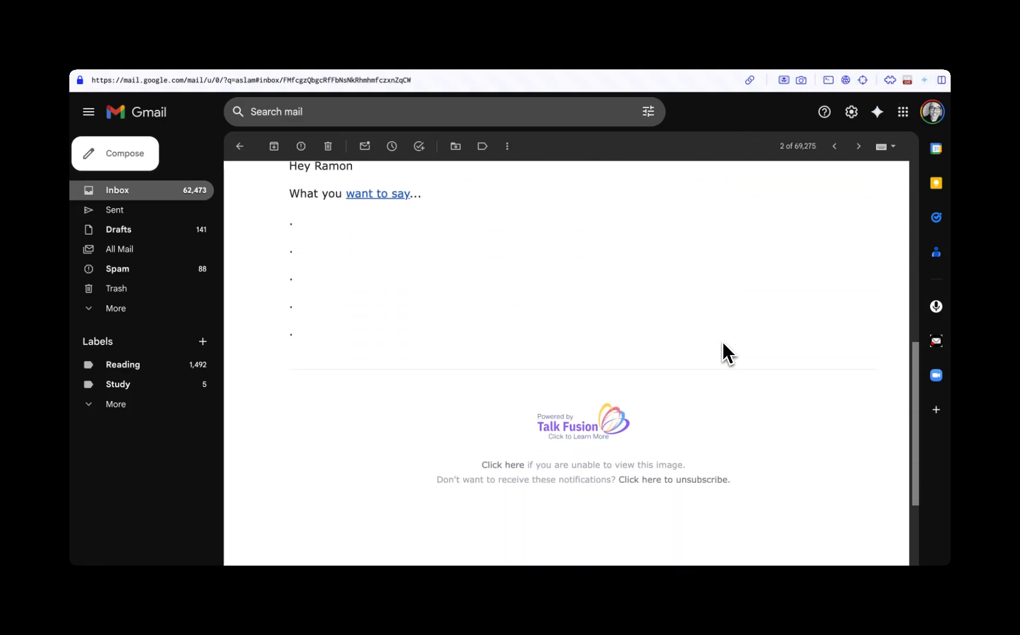
- Close the Talk Fusion website preview and return to the received email
{"action": "scroll", "coordinate": [724, 352], "scroll_direction": "up", "scroll_amount": 1}
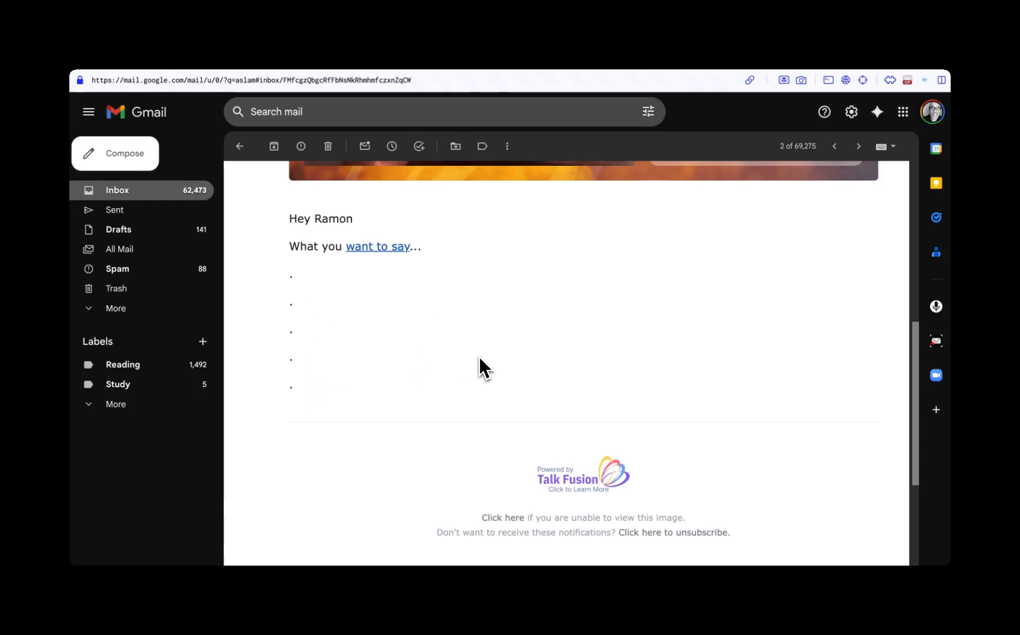
{"action": "scroll", "coordinate": [480, 368], "scroll_direction": "down", "scroll_amount": 1}
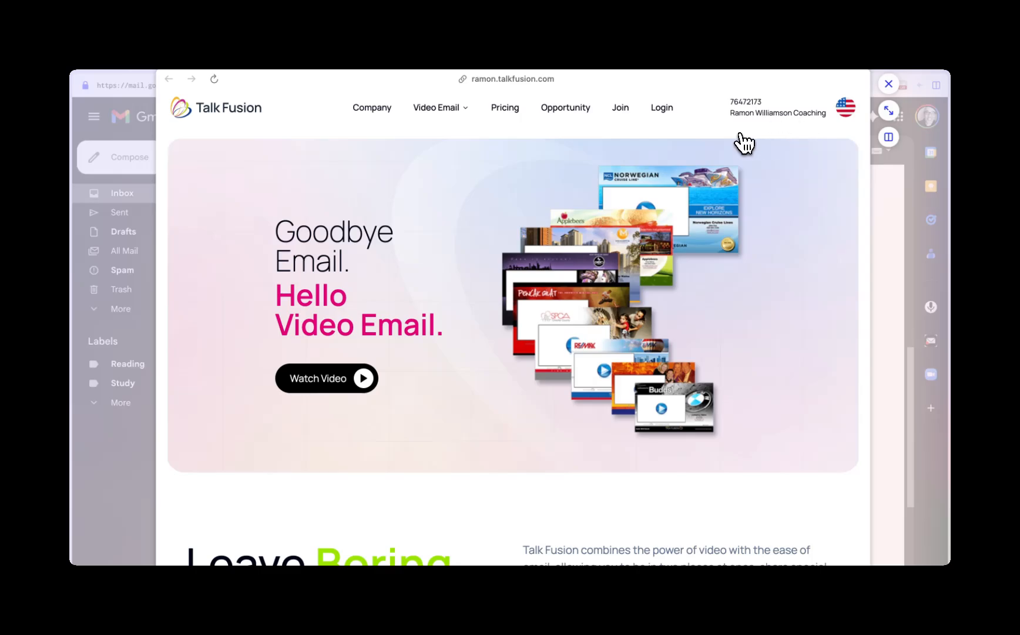
{"action": "left_click", "coordinate": [888, 84]}
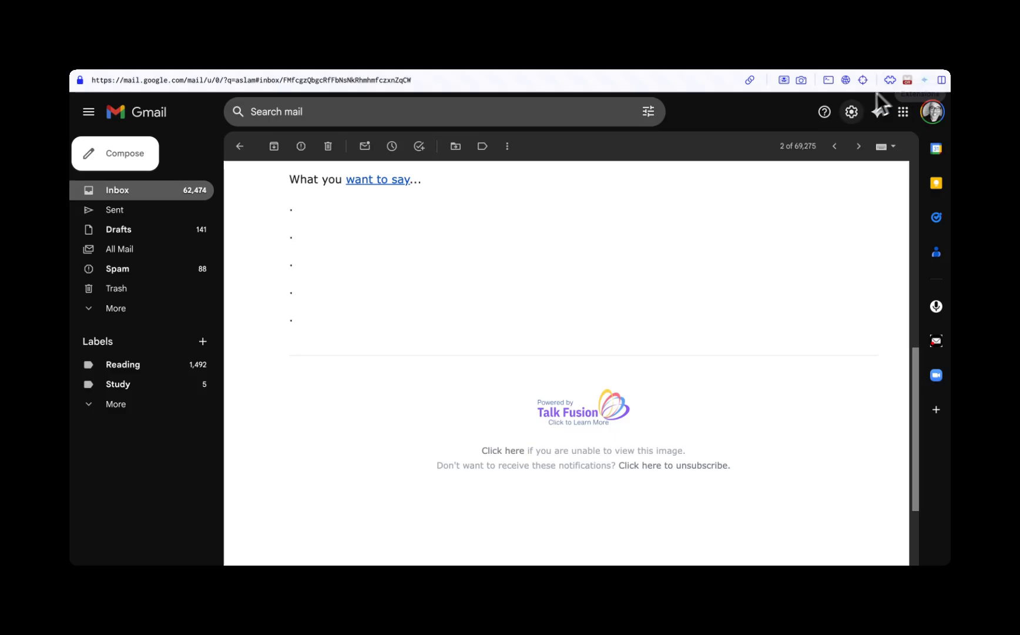
- Open the email's video player from the message, unmute the video, and pause playback
{"action": "scroll", "coordinate": [800, 248], "scroll_direction": "up", "scroll_amount": 10}
{"action": "scroll", "coordinate": [799, 268], "scroll_direction": "down", "scroll_amount": 3}
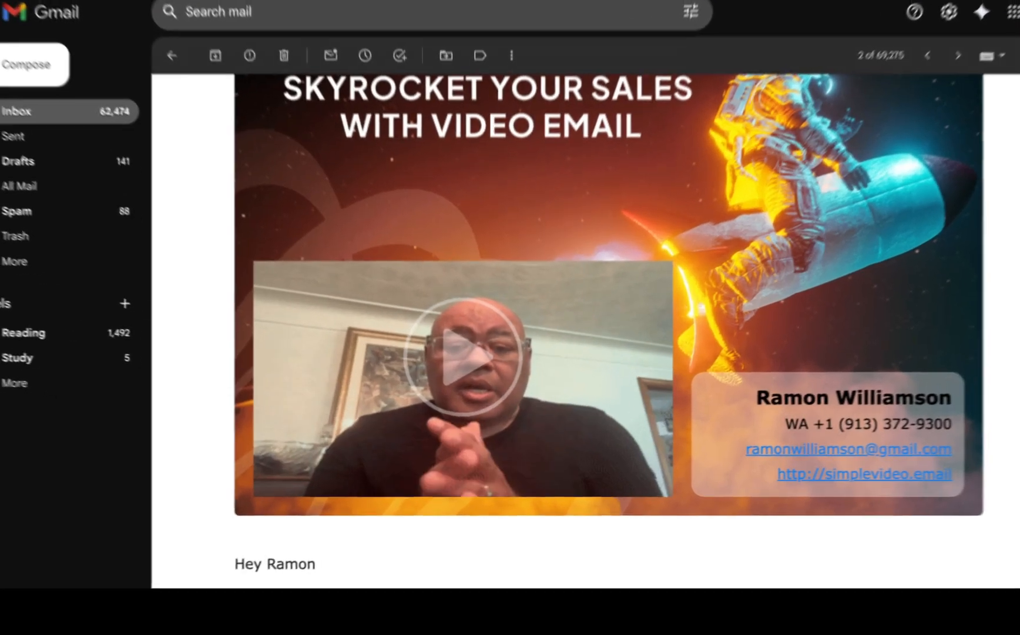
{"action": "left_click", "coordinate": [464, 356]}
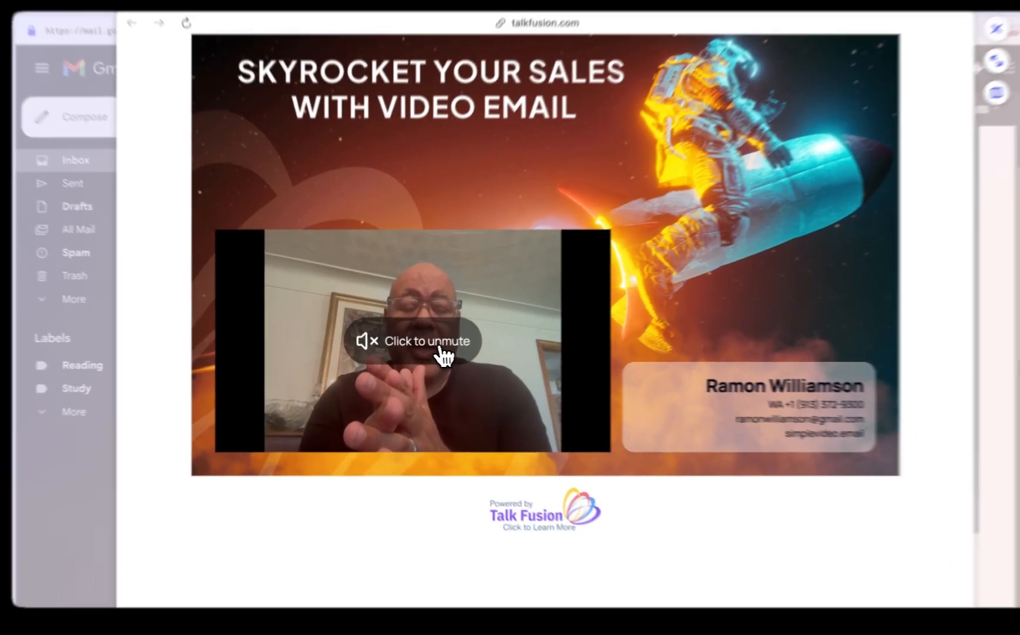
{"action": "left_click", "coordinate": [429, 343]}
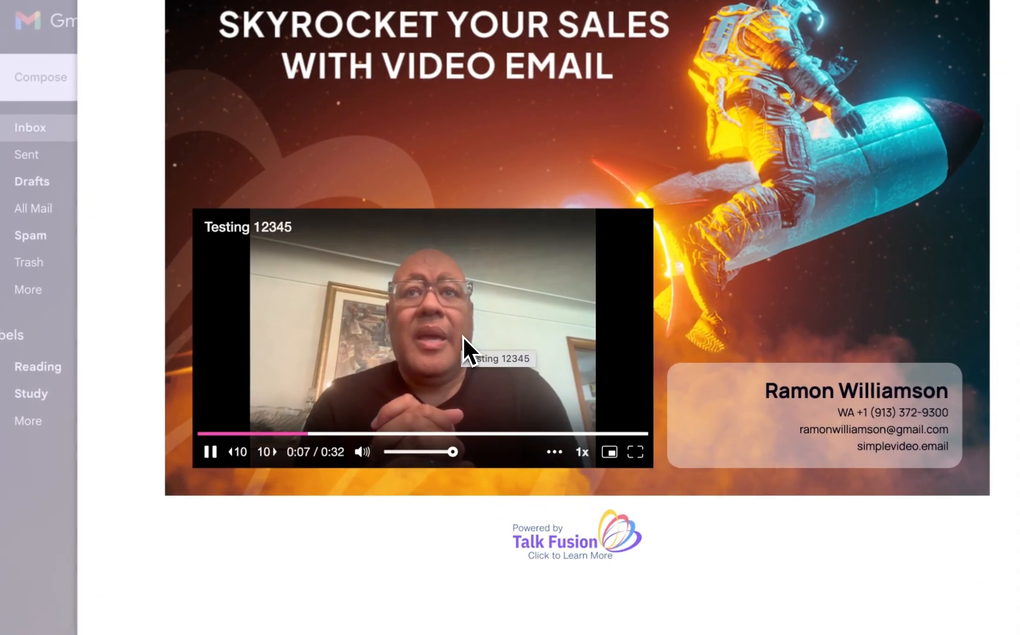
{"action": "left_click", "coordinate": [463, 335]}
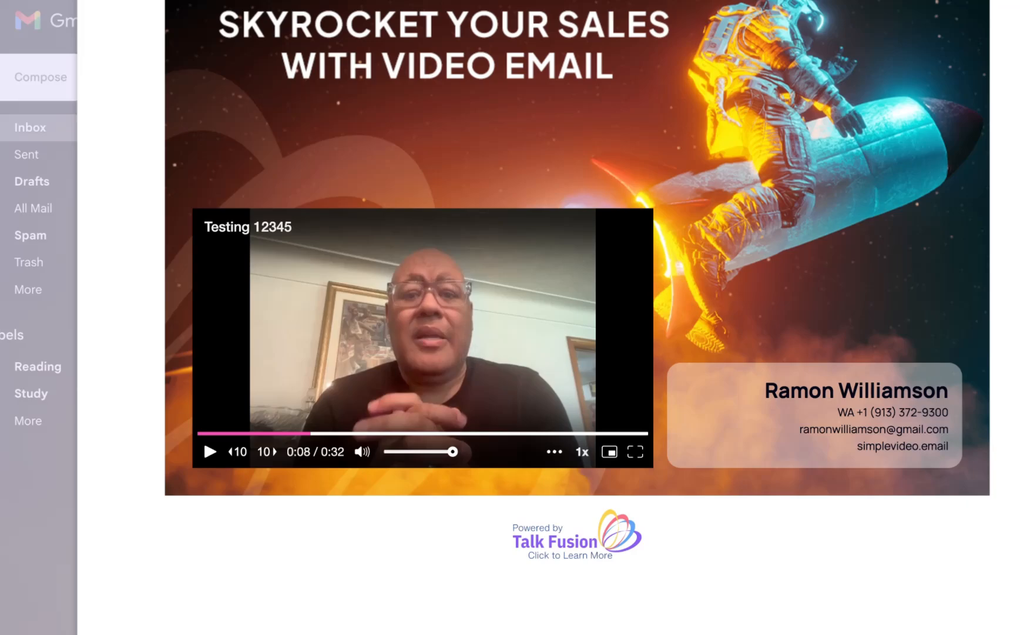